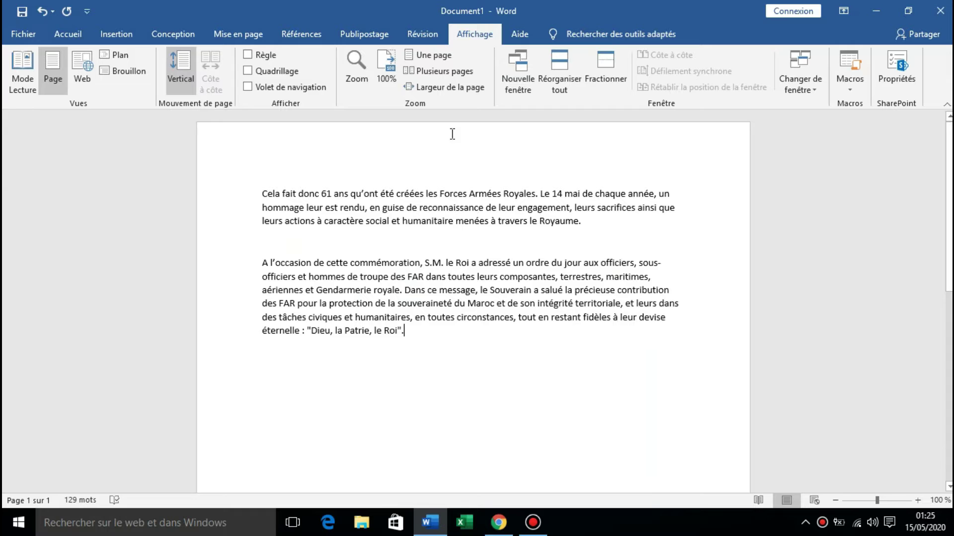
Try Read Mode, Web Layout and Outline views, then return to Print Layout.
{"action": "left_click", "coordinate": [416, 37]}
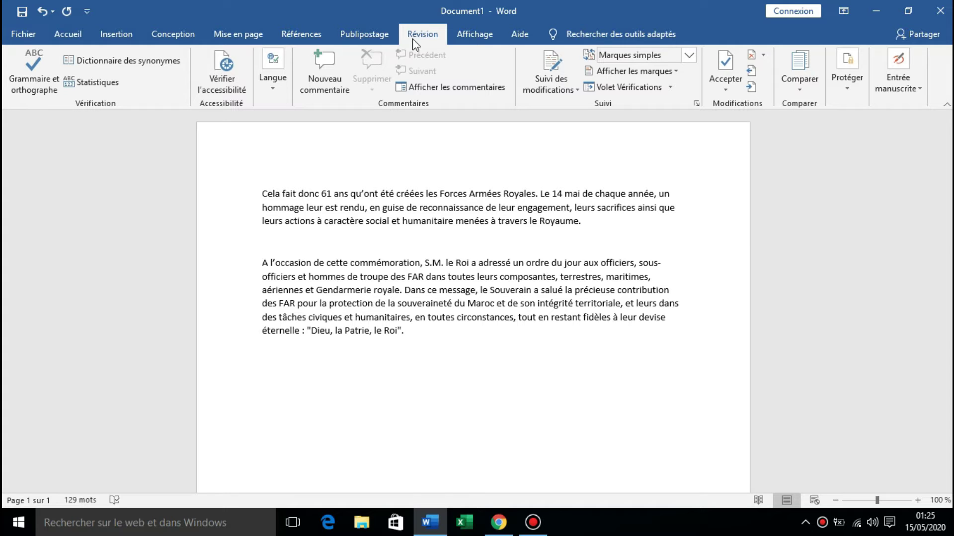
{"action": "left_click", "coordinate": [495, 36]}
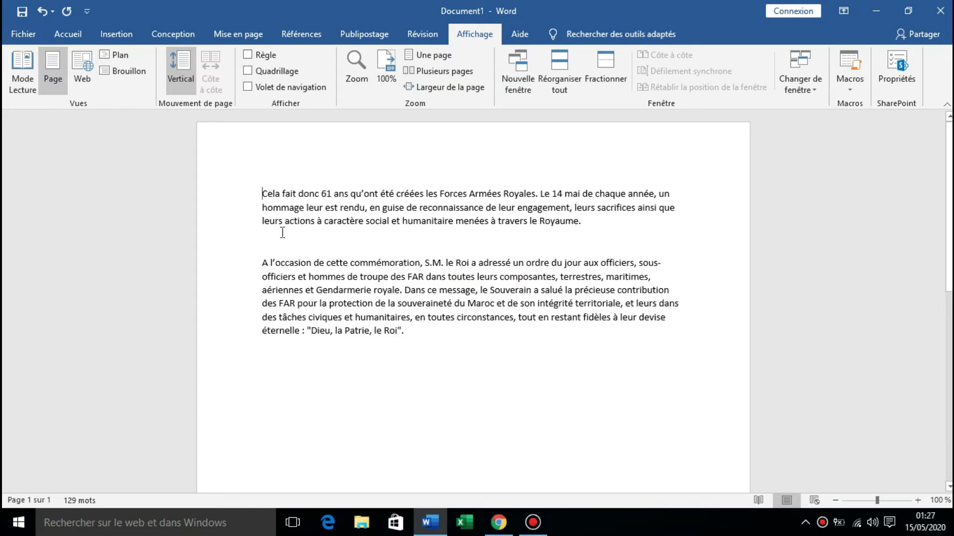
{"action": "left_click", "coordinate": [29, 70]}
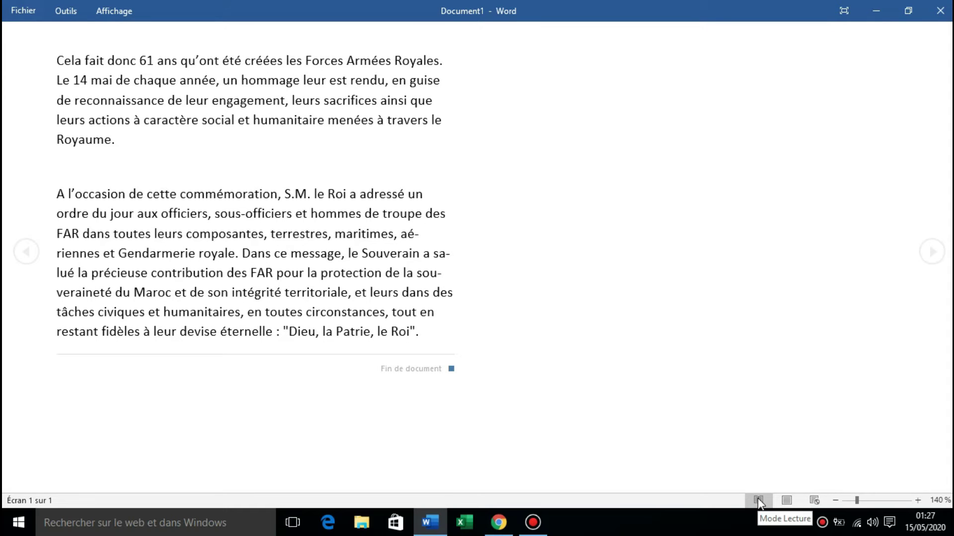
{"action": "left_click", "coordinate": [787, 501]}
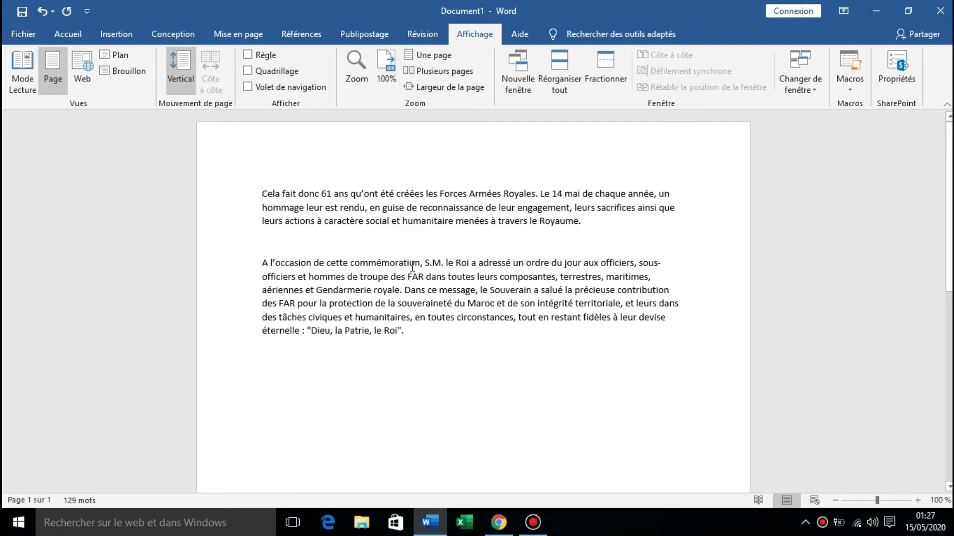
{"action": "left_click", "coordinate": [82, 66]}
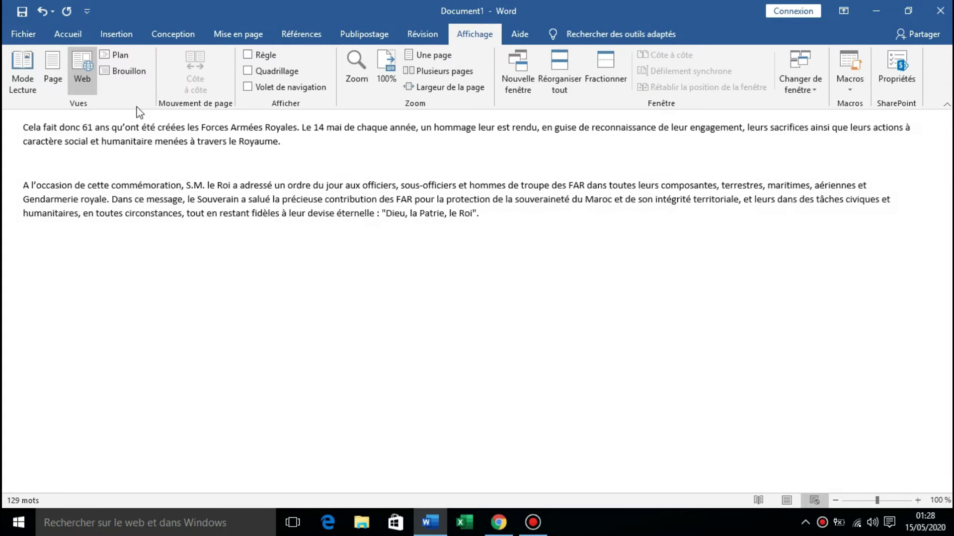
{"action": "left_click", "coordinate": [118, 52]}
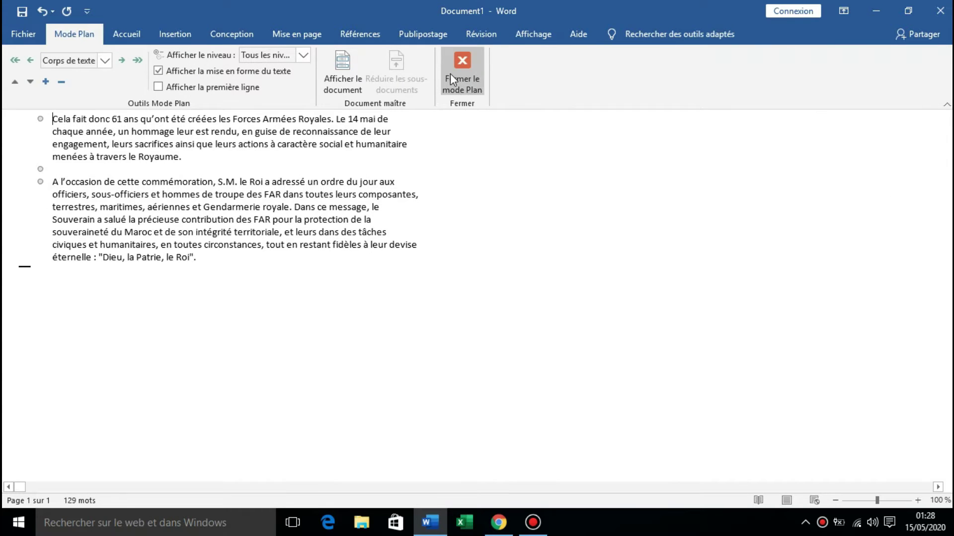
{"action": "left_click", "coordinate": [452, 75]}
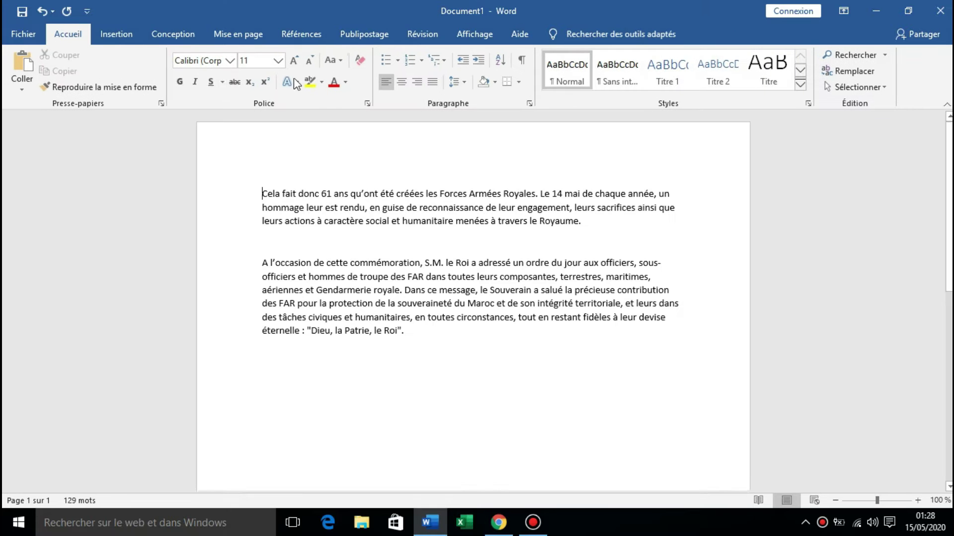
{"action": "left_click", "coordinate": [489, 34]}
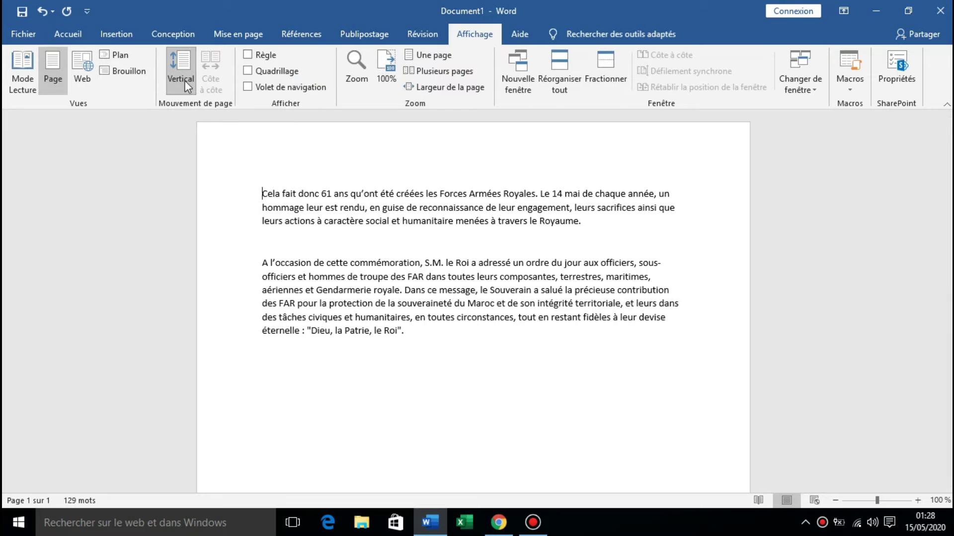
Turn on Règle and Quadrillage so rulers and gridlines appear on the page.
{"action": "left_click", "coordinate": [249, 55]}
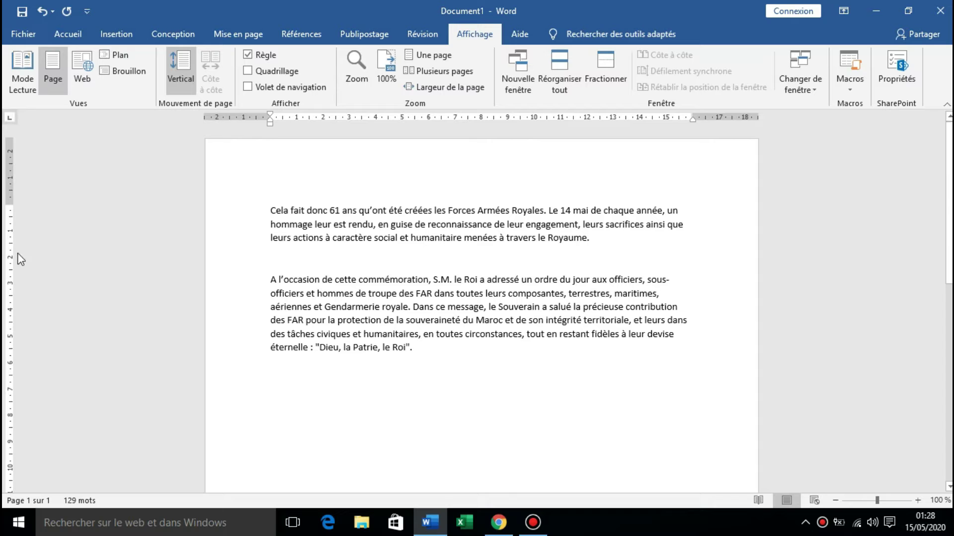
{"action": "left_click", "coordinate": [276, 73]}
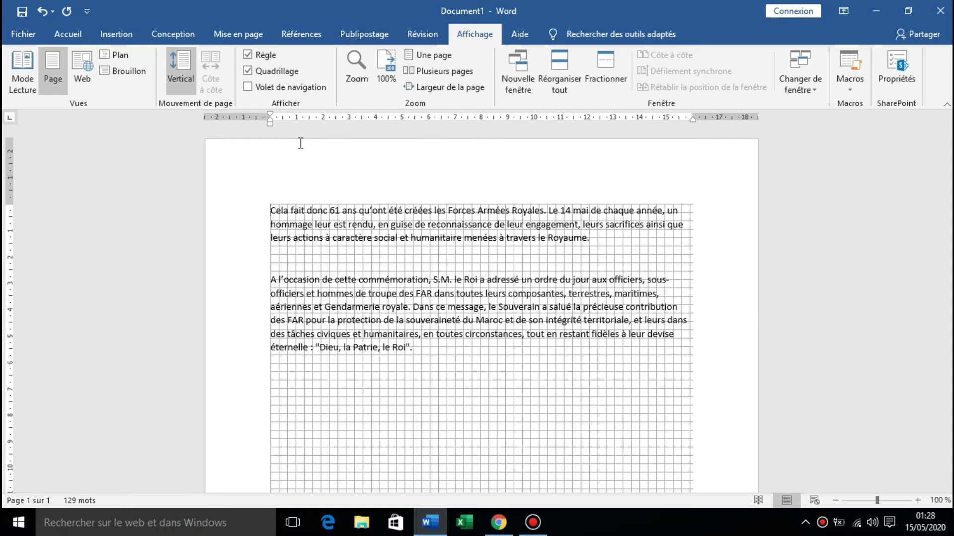
{"action": "scroll", "coordinate": [300, 145], "scroll_direction": "down", "scroll_amount": 2}
{"action": "scroll", "coordinate": [303, 134], "scroll_direction": "up", "scroll_amount": 2}
Open the navigation pane, browse its Titres, Pages and Résultats tabs, then close it.
{"action": "left_click", "coordinate": [255, 87]}
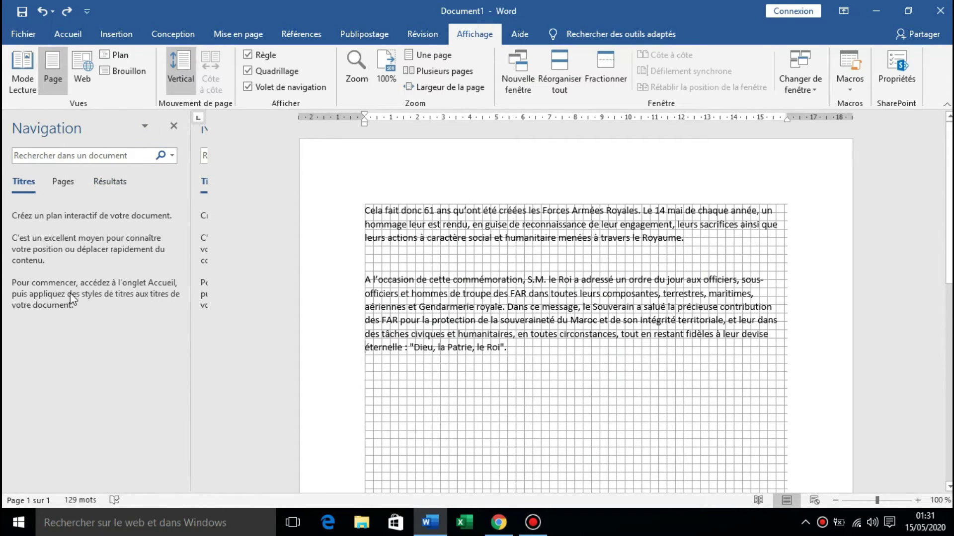
{"action": "left_click", "coordinate": [60, 155]}
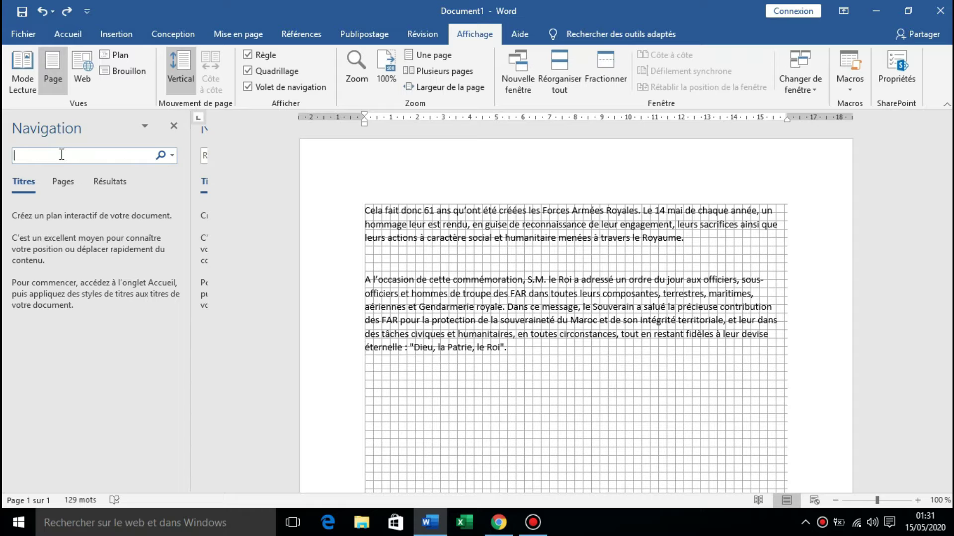
{"action": "left_click", "coordinate": [61, 183]}
{"action": "left_click", "coordinate": [105, 182]}
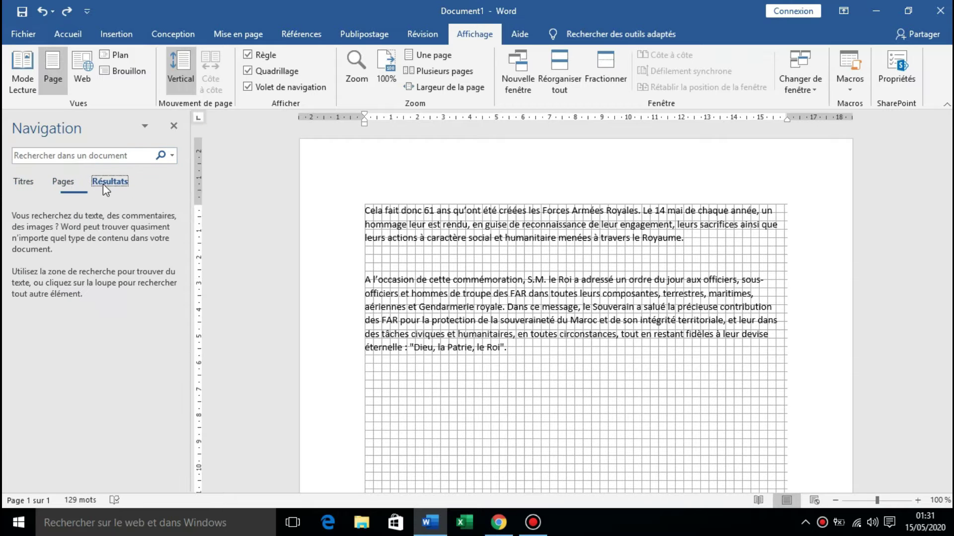
{"action": "left_click", "coordinate": [21, 183]}
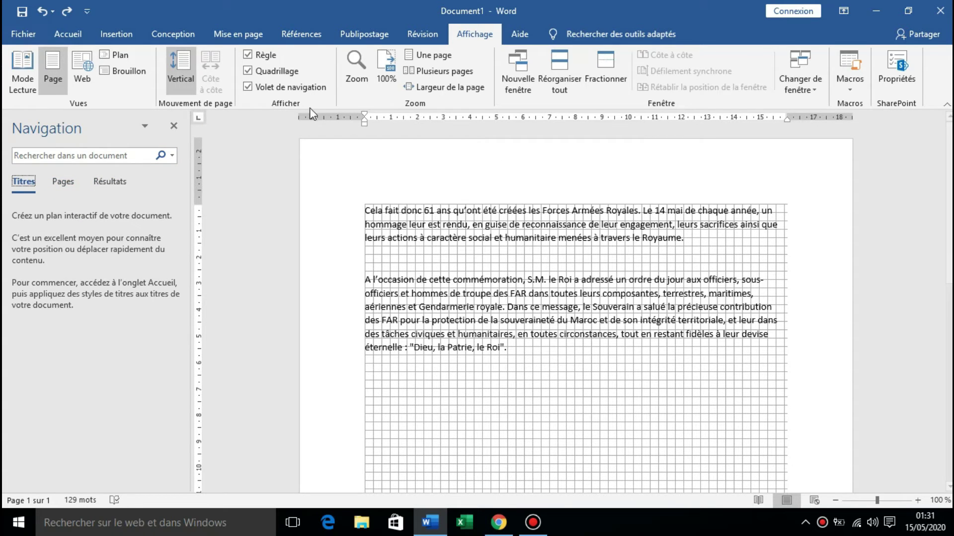
{"action": "left_click", "coordinate": [283, 88]}
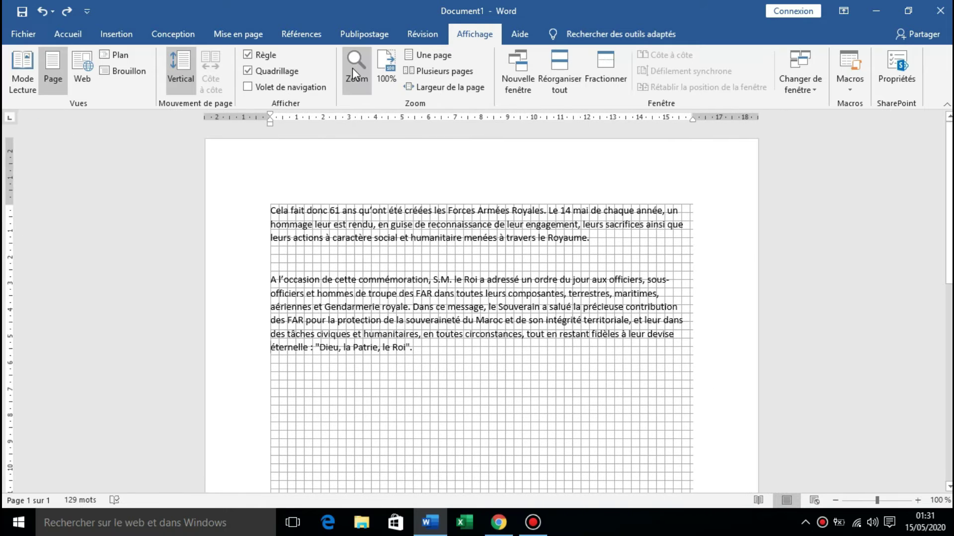
Preview 200%, 75%, page width, text width and whole page in the Zoom dialog, then cancel.
{"action": "left_click", "coordinate": [352, 67]}
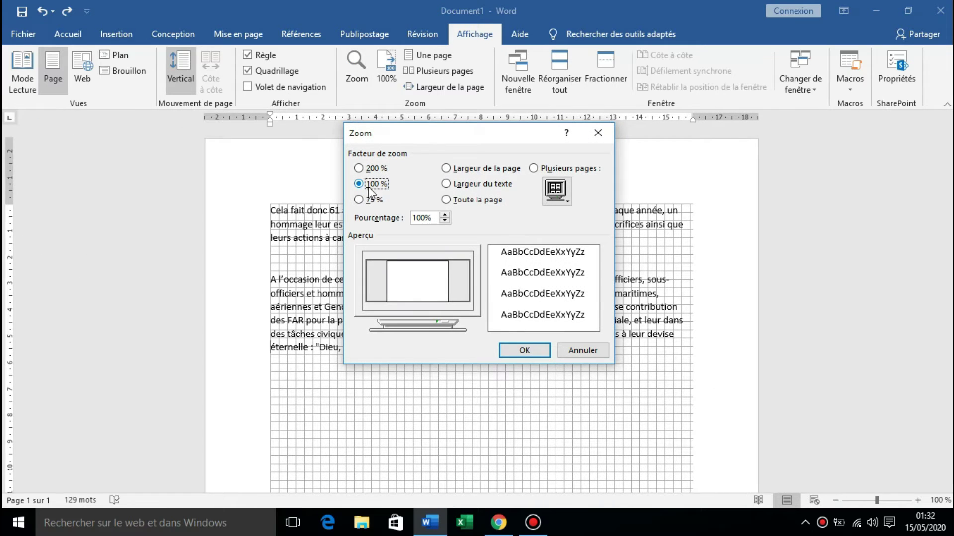
{"action": "left_click", "coordinate": [358, 168]}
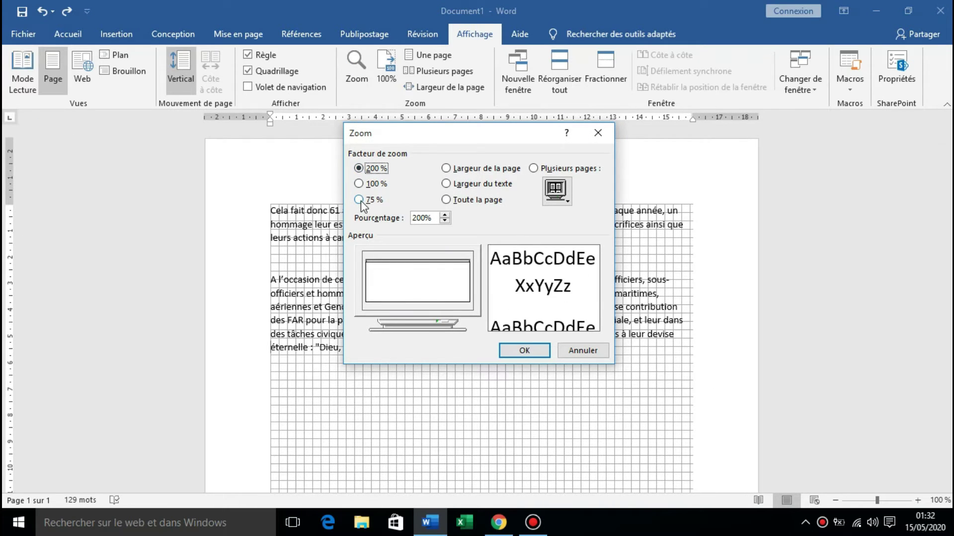
{"action": "left_click", "coordinate": [360, 200]}
{"action": "left_click", "coordinate": [450, 168]}
{"action": "left_click", "coordinate": [446, 184]}
{"action": "left_click", "coordinate": [445, 200]}
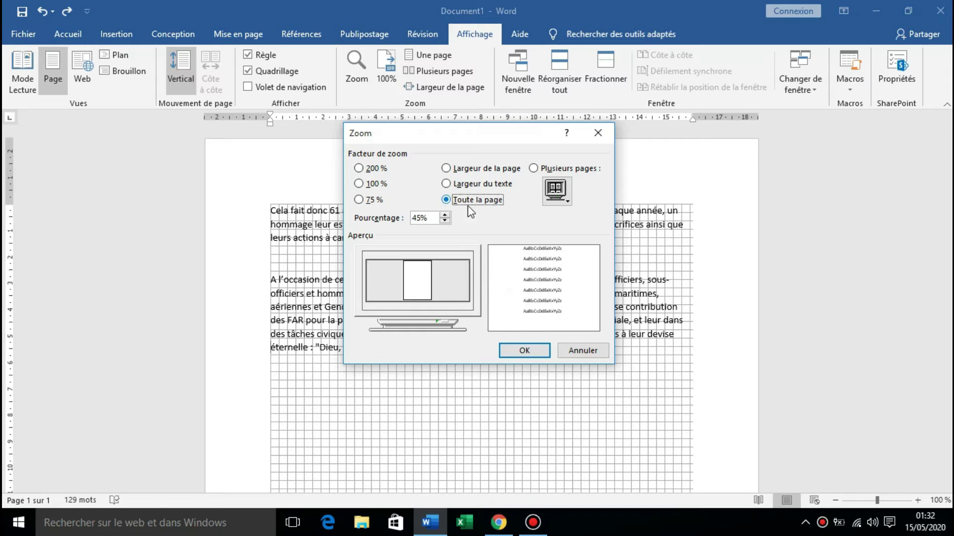
{"action": "left_click", "coordinate": [577, 351]}
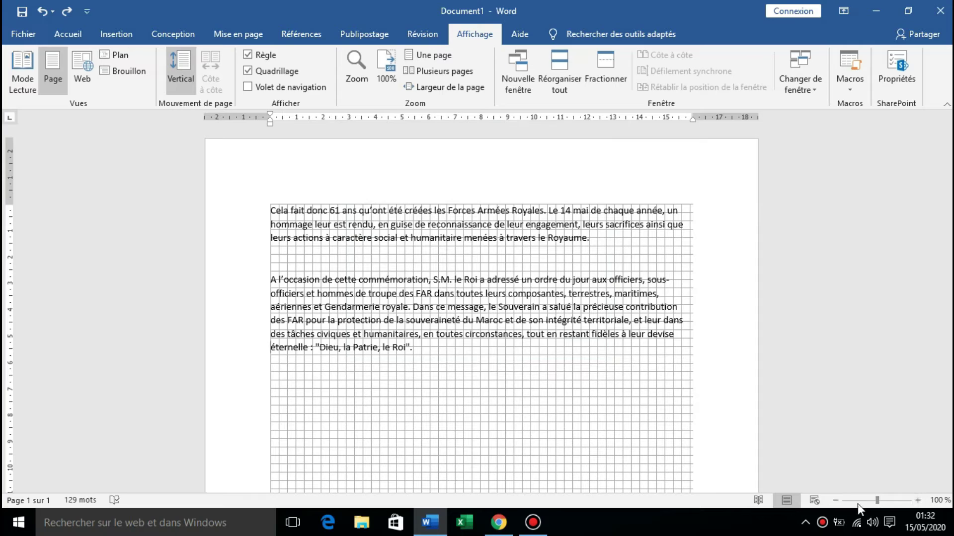
Try the zoom slider, Une page and Largeur de la page, then reset zoom to 100%.
{"action": "mouse_move", "coordinate": [877, 504]}
{"action": "left_mouse_down"}
{"action": "mouse_move", "coordinate": [887, 502]}
{"action": "mouse_move", "coordinate": [877, 503]}
{"action": "left_mouse_up"}
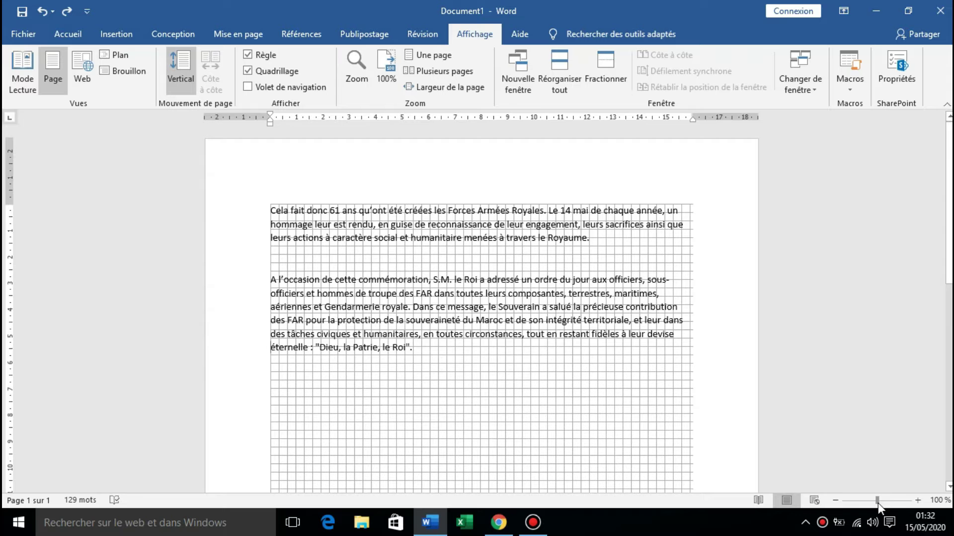
{"action": "left_click", "coordinate": [428, 58]}
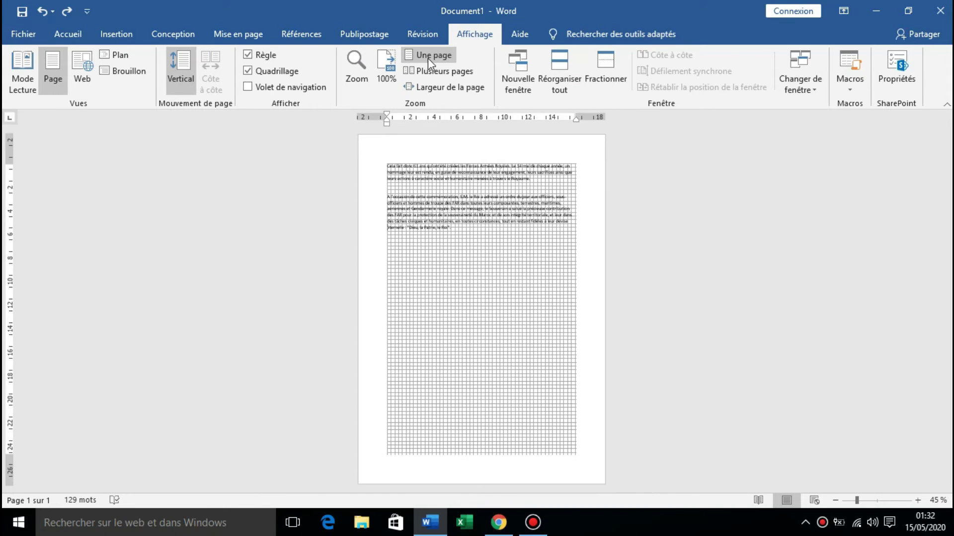
{"action": "left_click", "coordinate": [430, 74]}
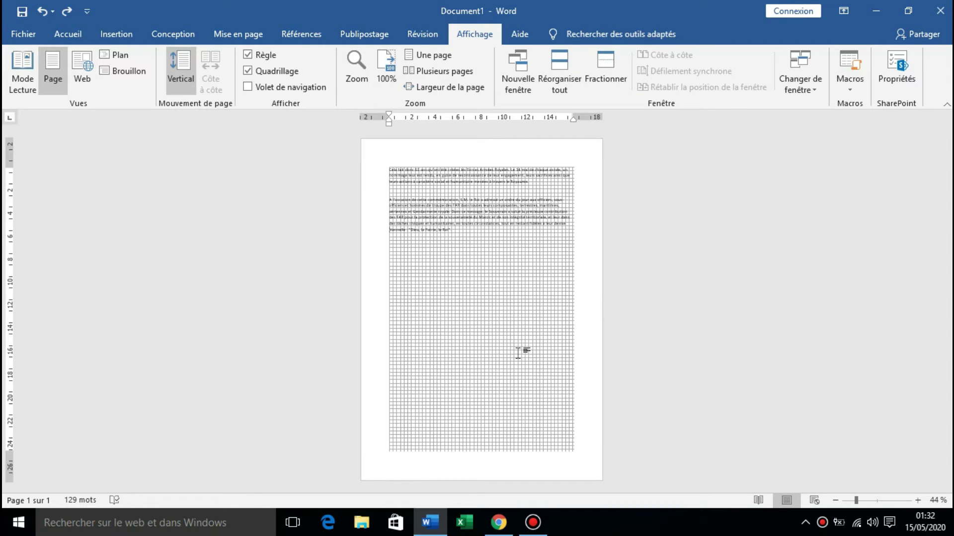
{"action": "left_click", "coordinate": [447, 88]}
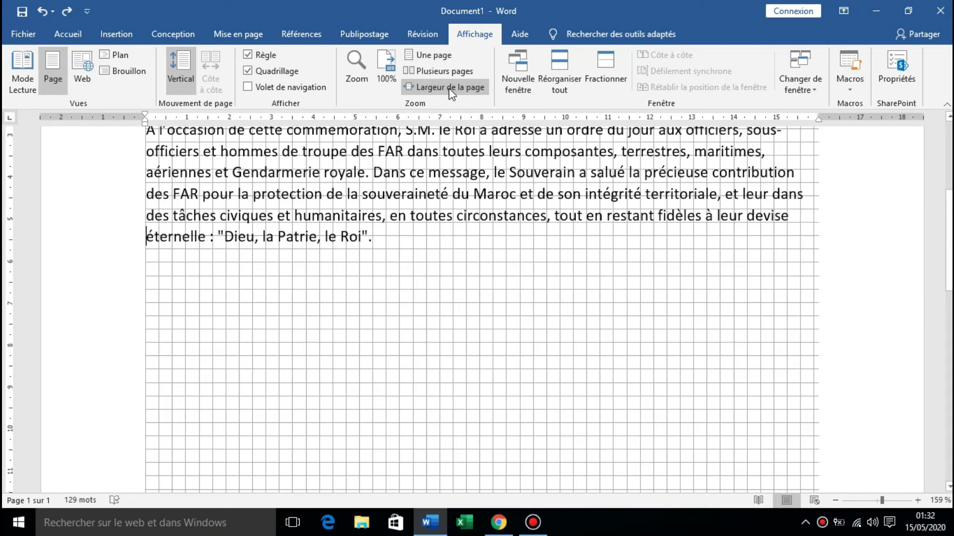
{"action": "left_click", "coordinate": [383, 72]}
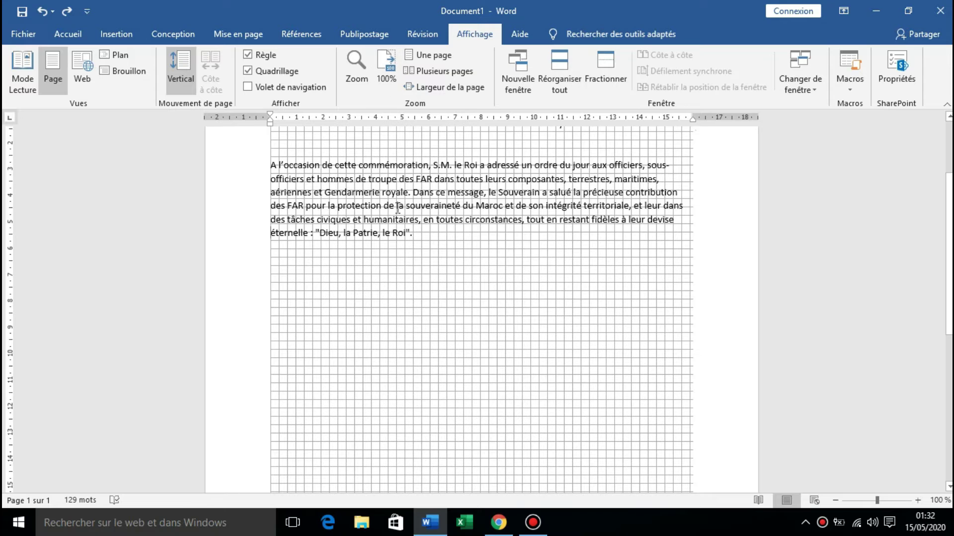
{"action": "scroll", "coordinate": [420, 223], "scroll_direction": "up", "scroll_amount": 3}
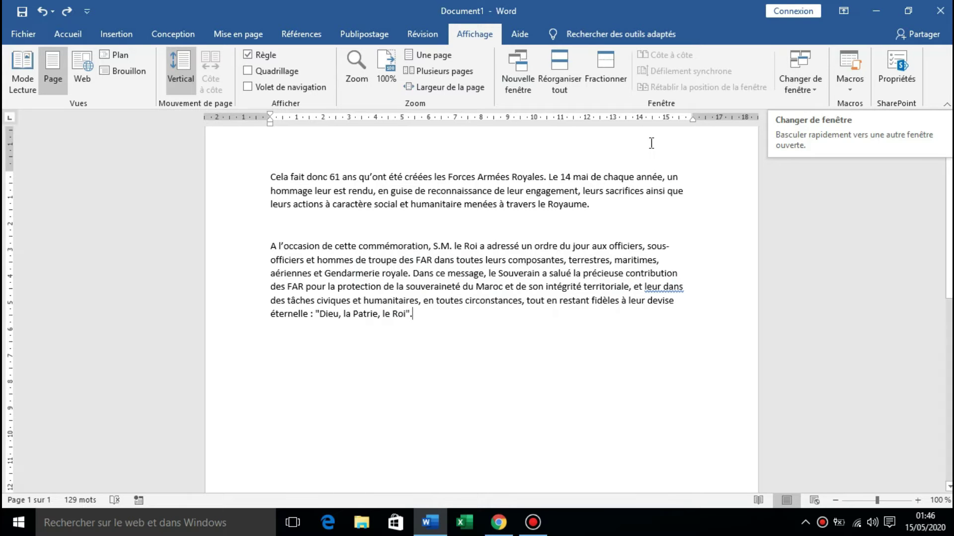
{"action": "left_click", "coordinate": [797, 83]}
{"action": "left_click", "coordinate": [797, 83]}
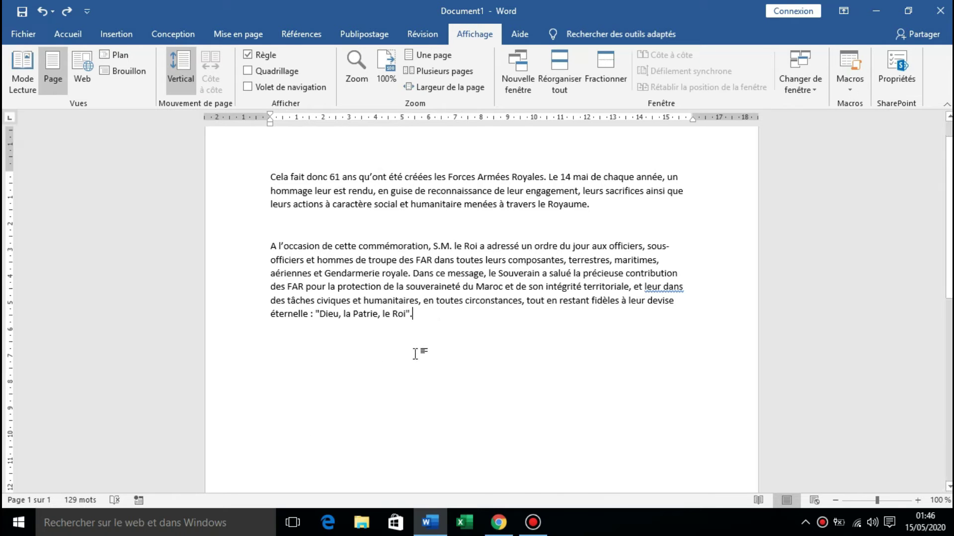
{"action": "key", "text": "Return"}
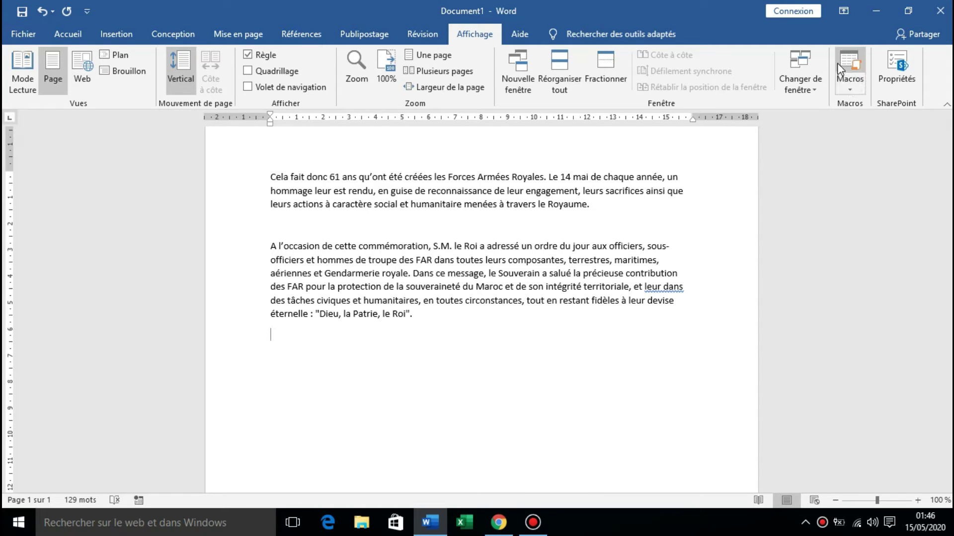
Start recording a new macro for all documents and assign it the shortcut Alt+K.
{"action": "left_click", "coordinate": [856, 89]}
{"action": "left_click", "coordinate": [845, 121]}
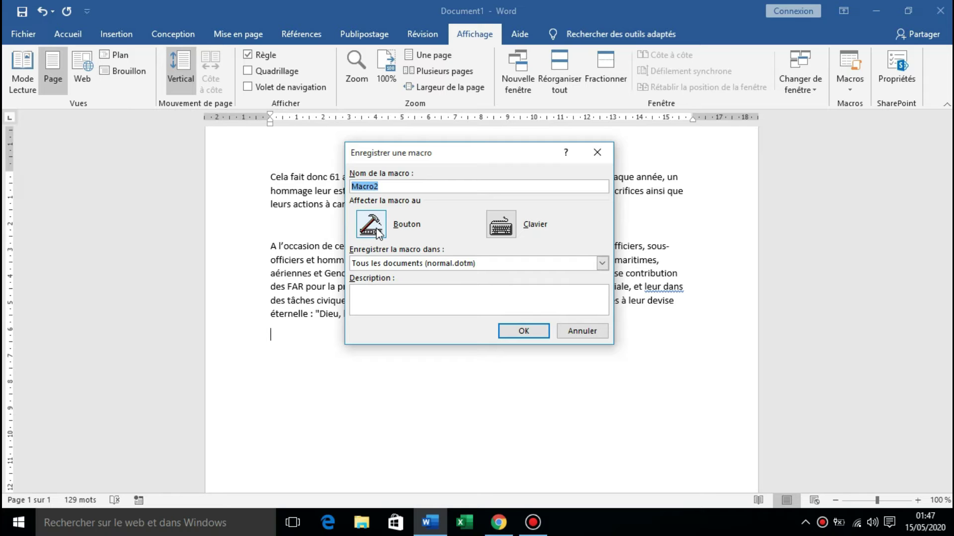
{"action": "left_click", "coordinate": [507, 226]}
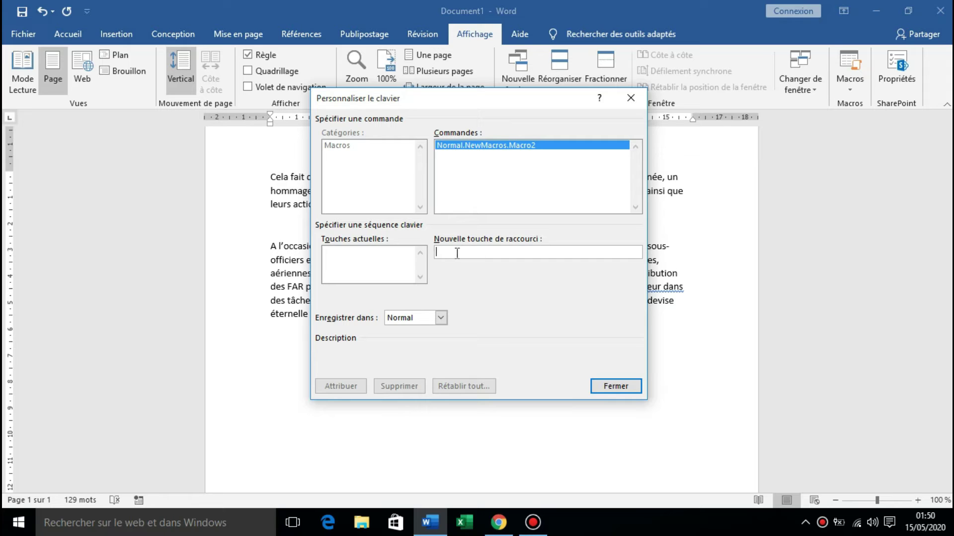
{"action": "key", "text": "alt+k"}
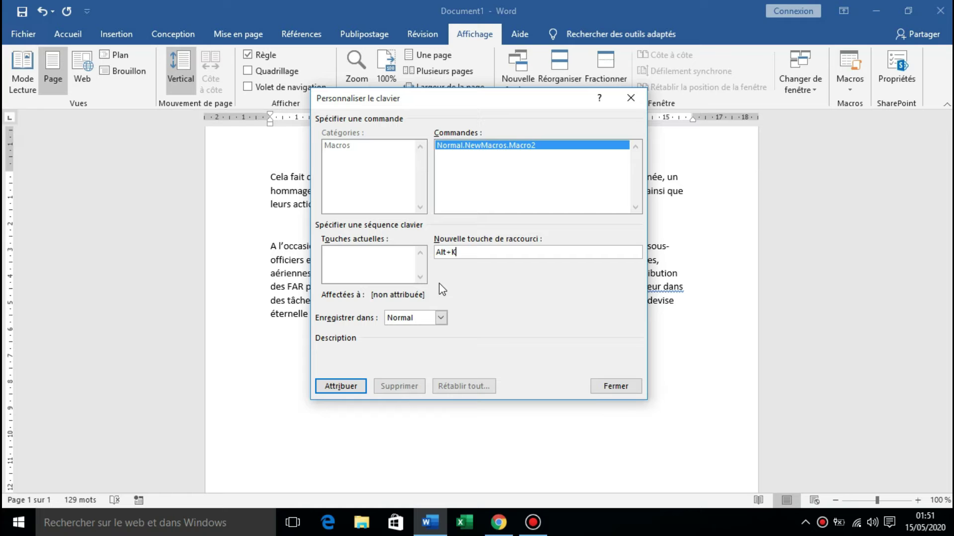
{"action": "left_click", "coordinate": [346, 386]}
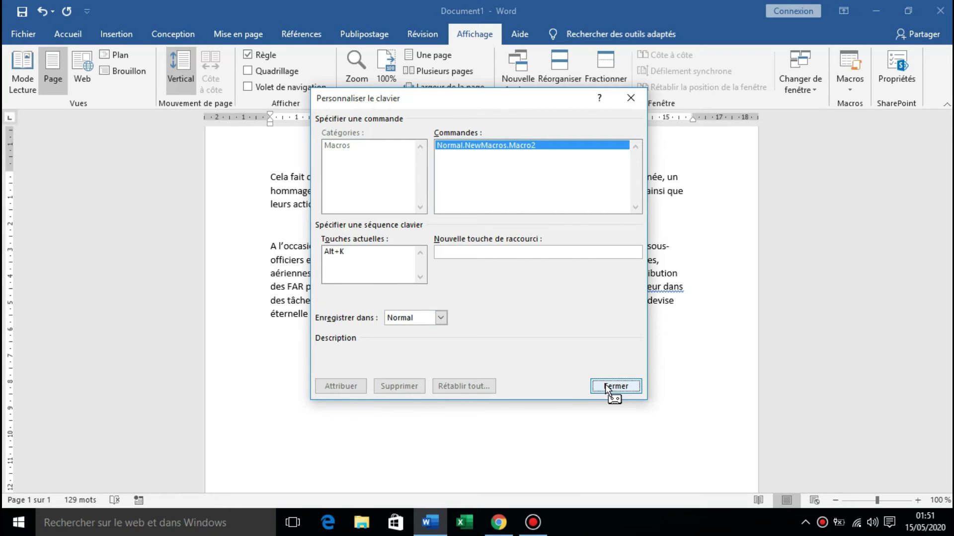
{"action": "left_click", "coordinate": [605, 386]}
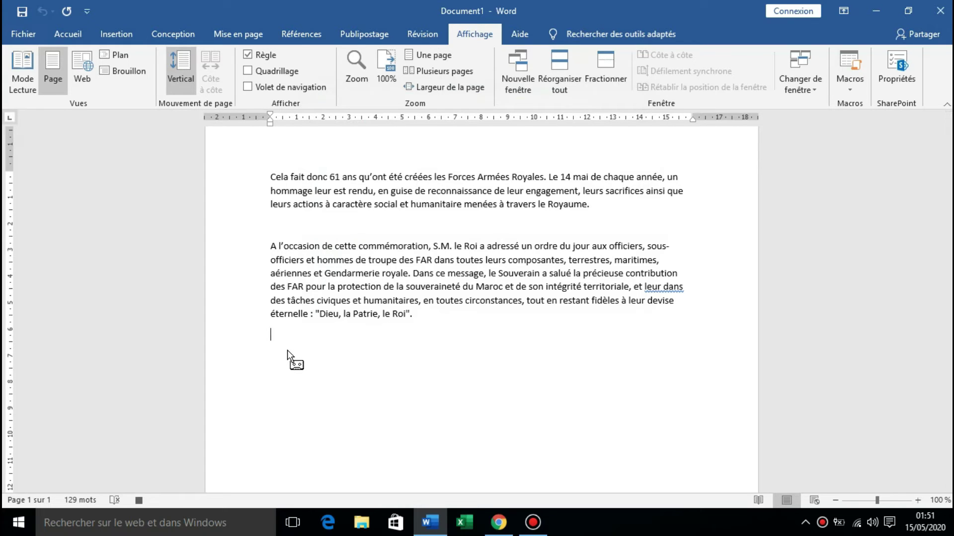
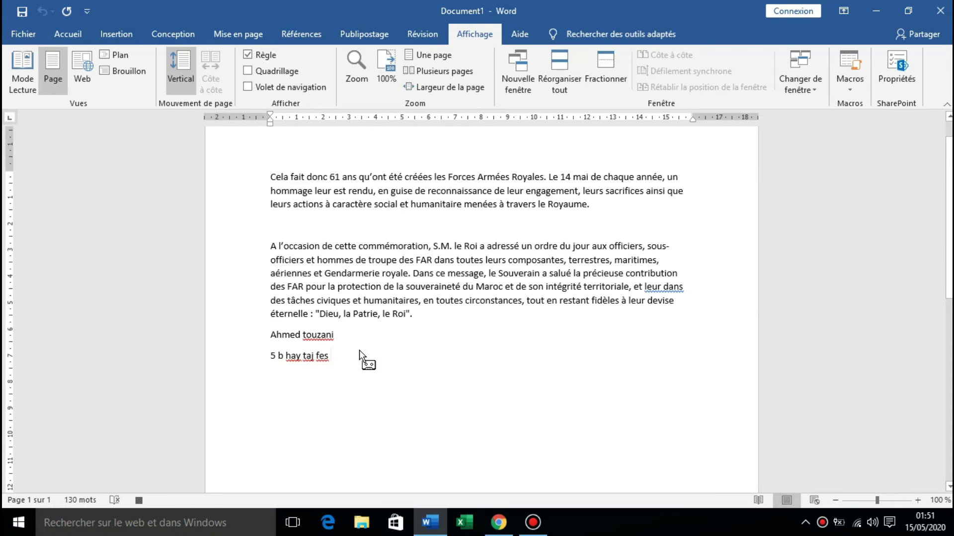
Type a person's name and, on the next line, a postal address below the second paragraph.
{"action": "left_click", "coordinate": [849, 79]}
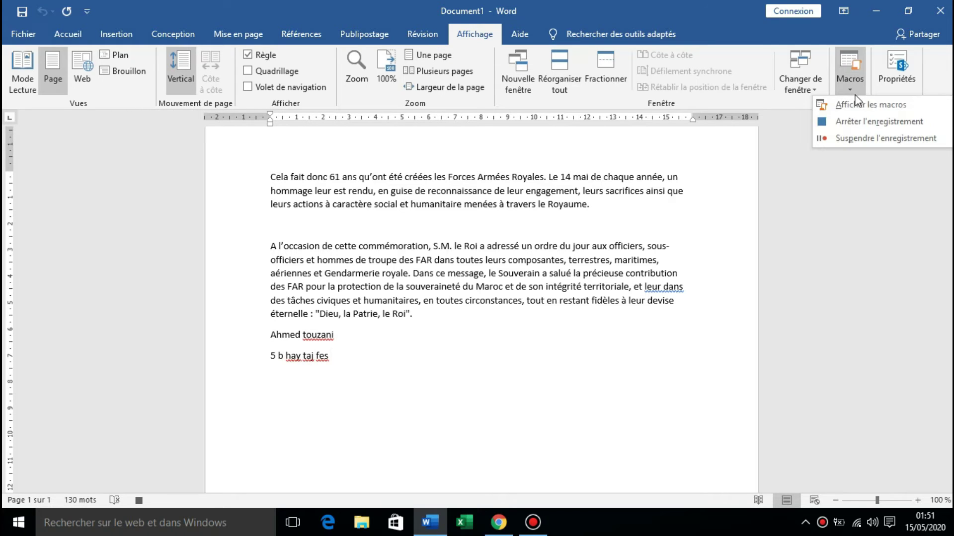
Stop the recording and replay the macro twice, with a blank line between the copies.
{"action": "left_click", "coordinate": [844, 122]}
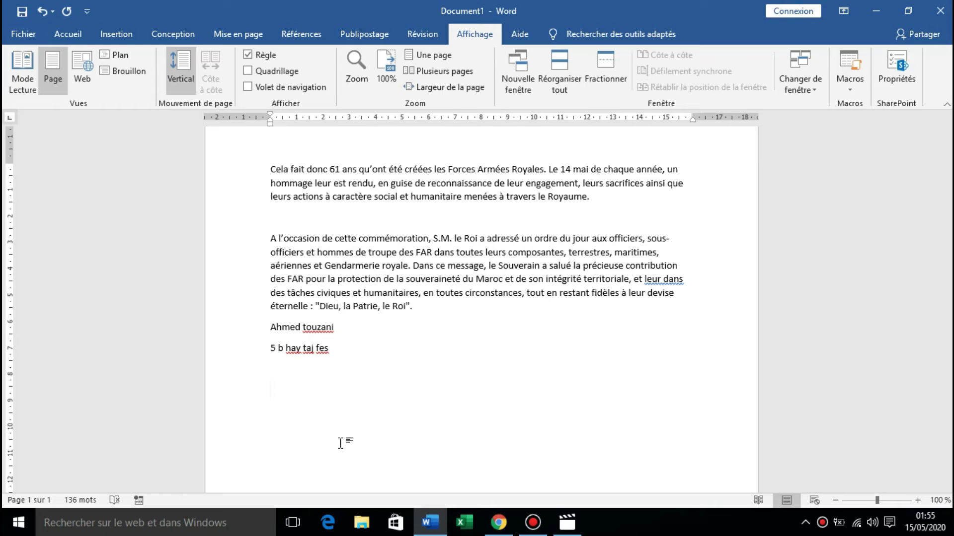
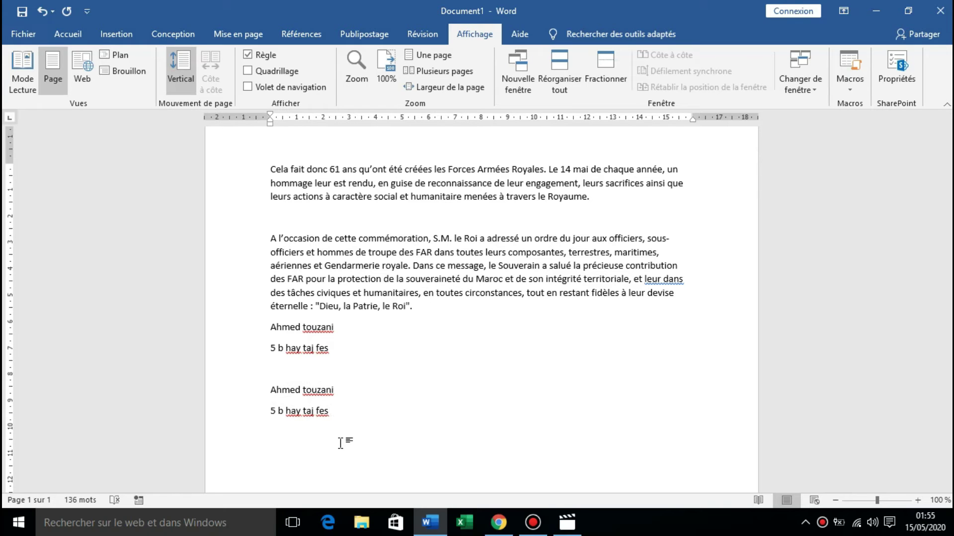
{"action": "key", "text": "Return"}
{"action": "key", "text": "Return"}
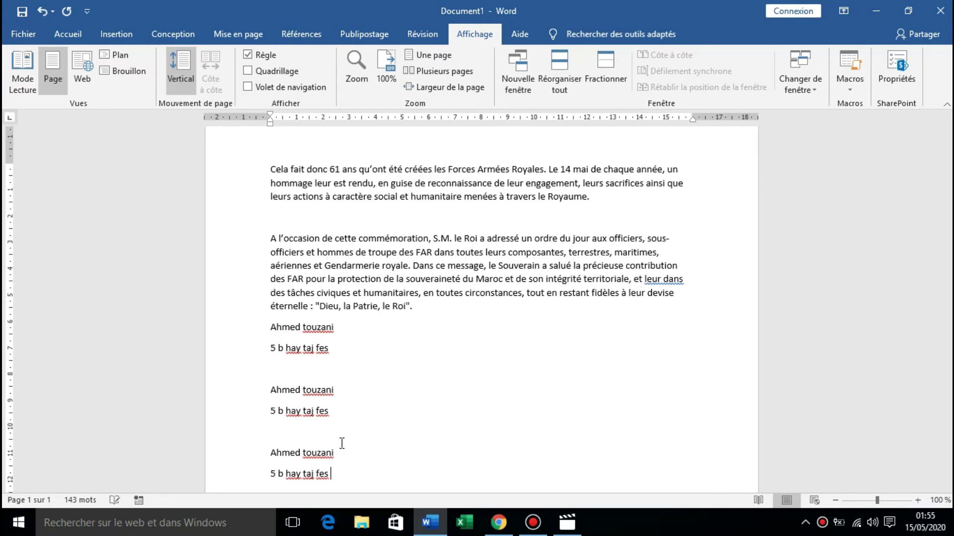
Insert a blank page and replay the macro there to add another name-and-address block.
{"action": "scroll", "coordinate": [343, 432], "scroll_direction": "down", "scroll_amount": 3}
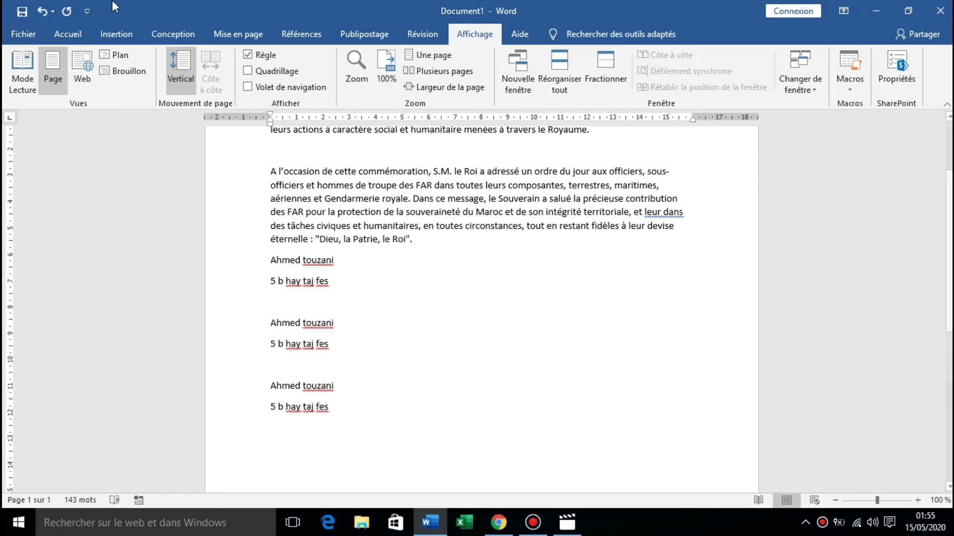
{"action": "left_click", "coordinate": [118, 34]}
{"action": "left_click", "coordinate": [48, 74]}
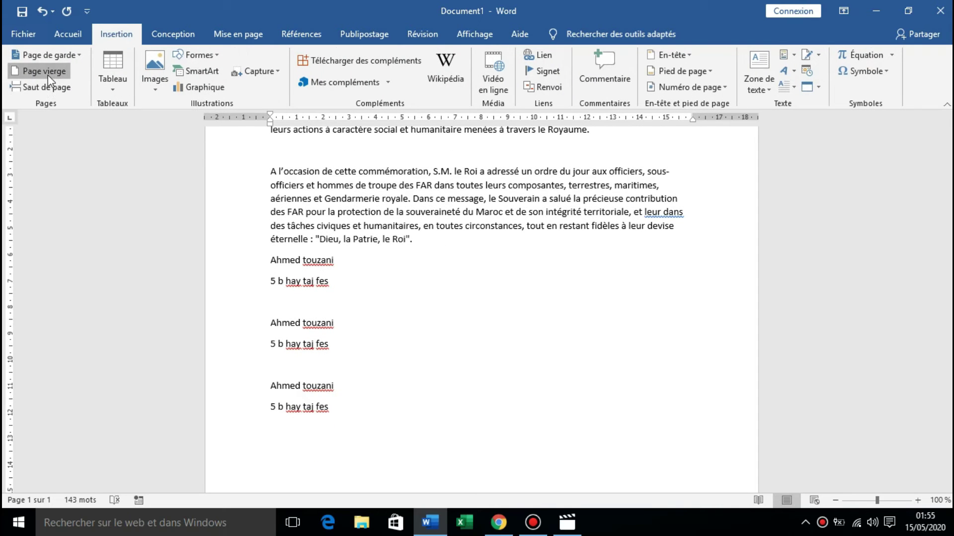
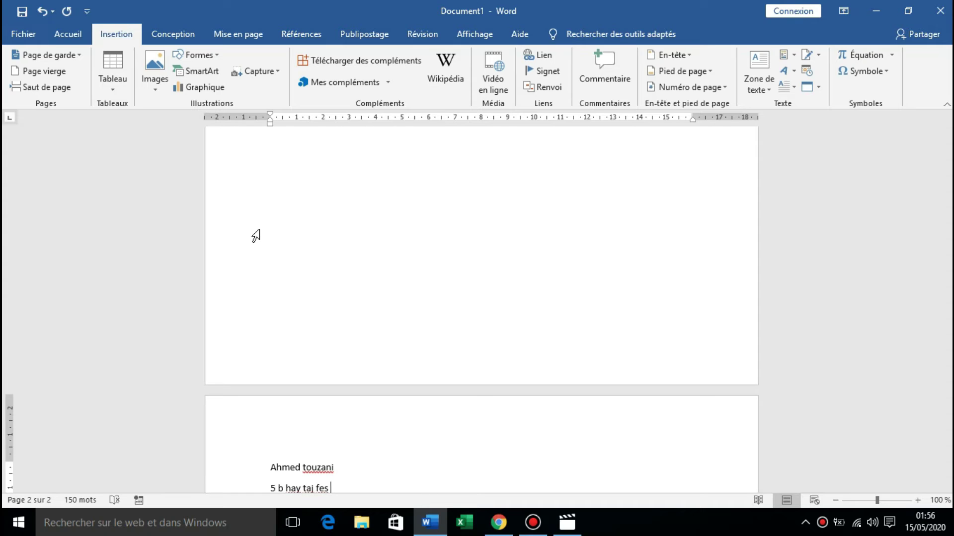
{"action": "left_click", "coordinate": [465, 36]}
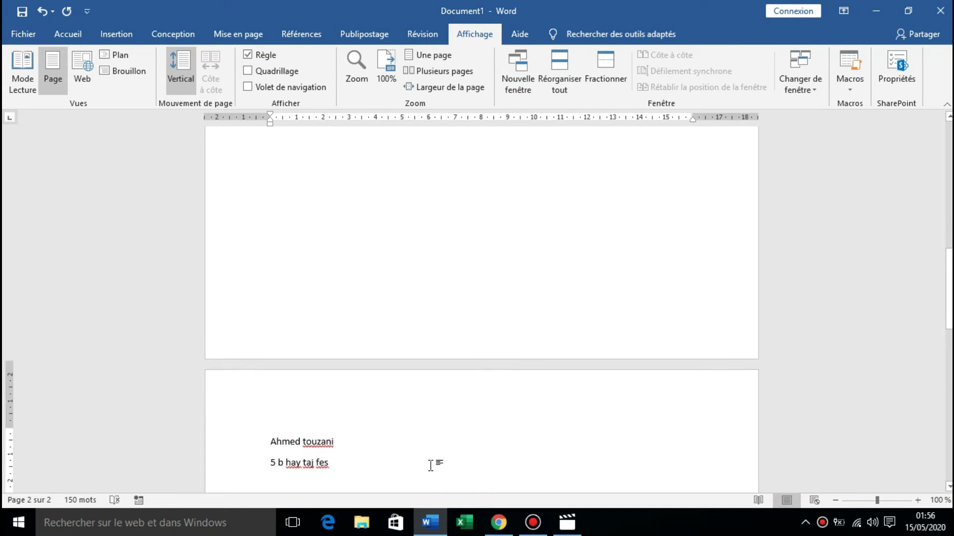
{"action": "scroll", "coordinate": [430, 466], "scroll_direction": "down", "scroll_amount": 1}
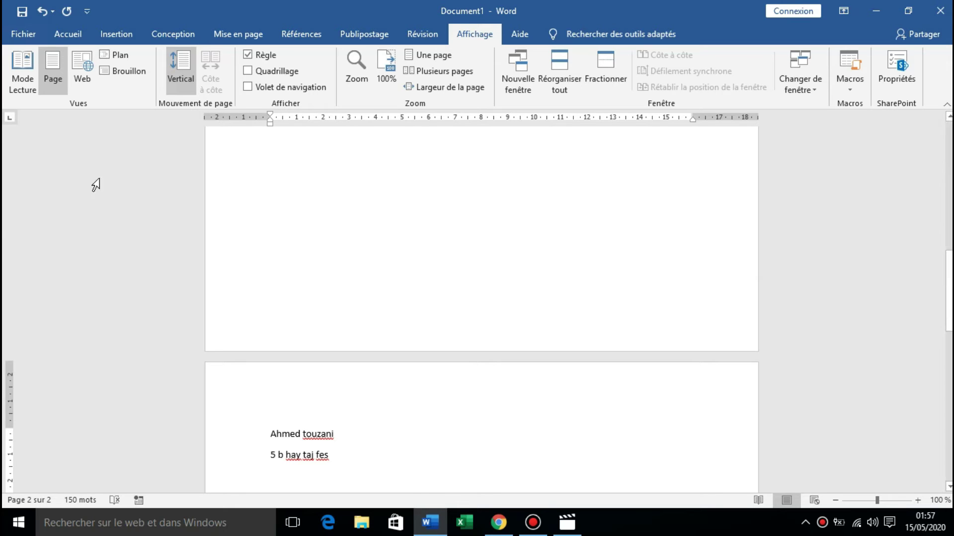
Undo every added name, address line and the blank page, back to the original two paragraphs.
{"action": "left_click", "coordinate": [44, 15]}
{"action": "left_click", "coordinate": [44, 15]}
{"action": "left_click", "coordinate": [43, 15]}
{"action": "left_click", "coordinate": [44, 15]}
{"action": "left_click", "coordinate": [44, 14]}
{"action": "left_click", "coordinate": [44, 15]}
{"action": "left_click", "coordinate": [44, 15]}
{"action": "left_click", "coordinate": [44, 15]}
{"action": "left_click", "coordinate": [44, 15]}
{"action": "left_click", "coordinate": [44, 15]}
{"action": "left_click", "coordinate": [44, 15]}
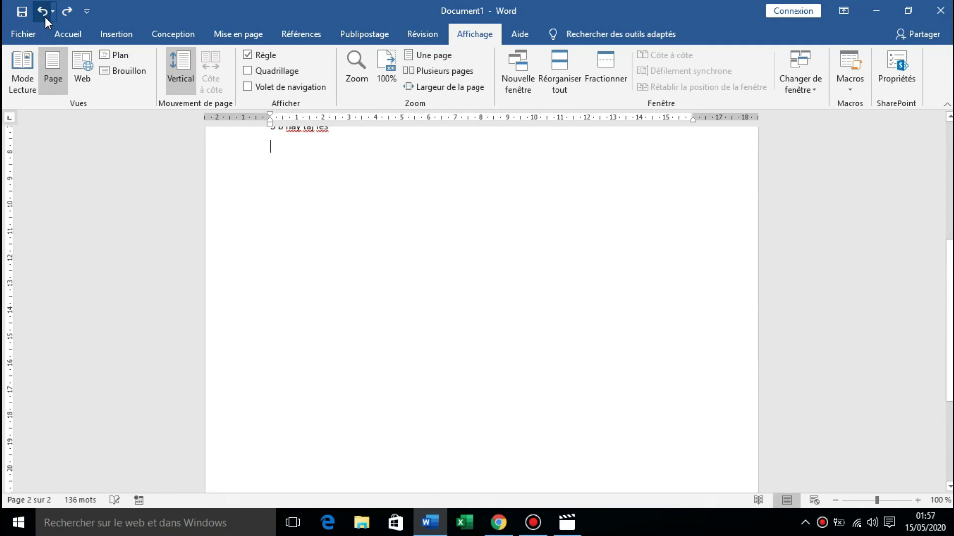
{"action": "left_click", "coordinate": [44, 7]}
{"action": "left_click", "coordinate": [44, 7]}
{"action": "left_click", "coordinate": [44, 6]}
{"action": "left_click", "coordinate": [44, 7]}
{"action": "left_click", "coordinate": [44, 7]}
{"action": "left_click", "coordinate": [45, 7]}
{"action": "left_click", "coordinate": [44, 7]}
{"action": "left_click", "coordinate": [44, 7]}
{"action": "left_click", "coordinate": [44, 7]}
{"action": "left_click", "coordinate": [43, 7]}
{"action": "left_click", "coordinate": [44, 7]}
{"action": "left_click", "coordinate": [43, 7]}
{"action": "left_click", "coordinate": [44, 7]}
{"action": "left_click", "coordinate": [44, 7]}
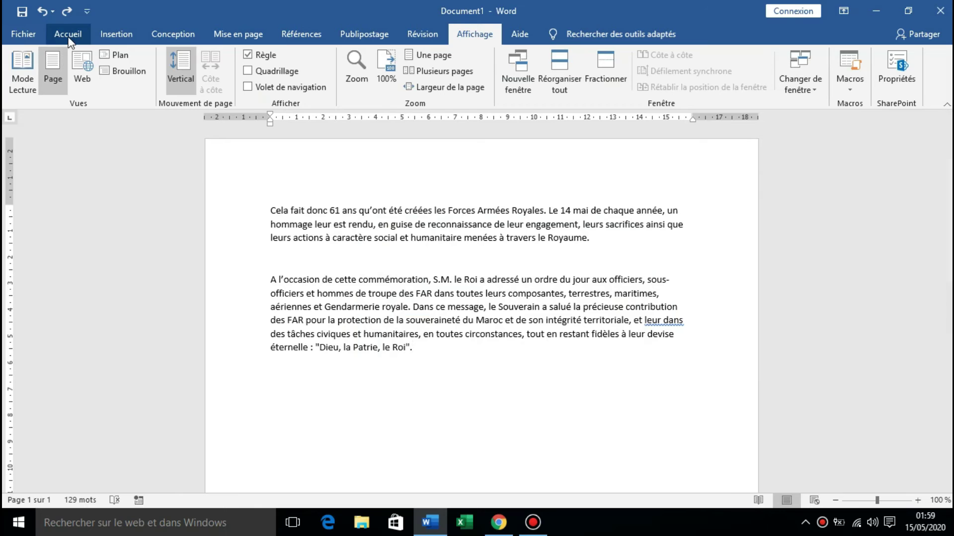
Test bold, italic and underline on the first line, then remove them all again.
{"action": "left_click", "coordinate": [66, 35]}
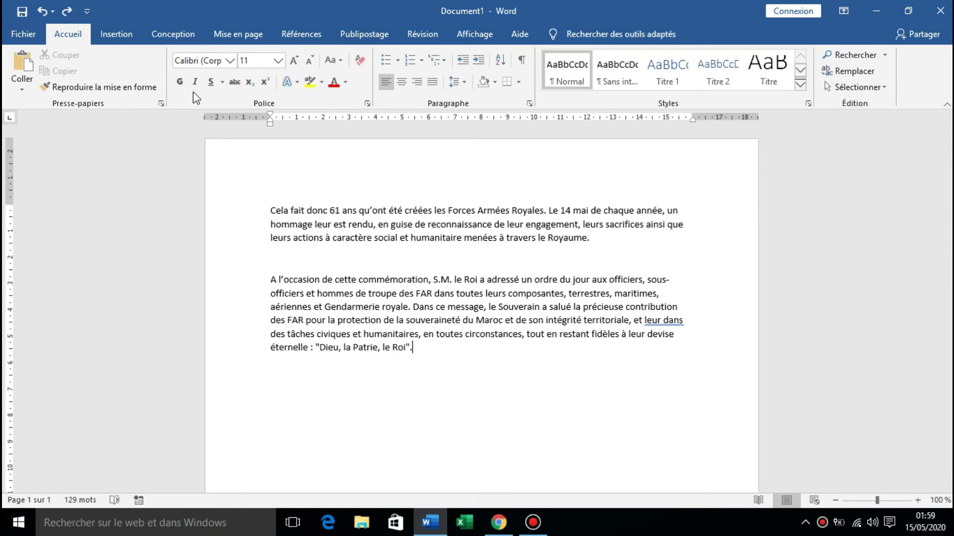
{"action": "left_click_drag", "start_coordinate": [272, 210], "coordinate": [684, 205]}
{"action": "left_click", "coordinate": [179, 82]}
{"action": "left_click", "coordinate": [195, 81]}
{"action": "left_click", "coordinate": [211, 83]}
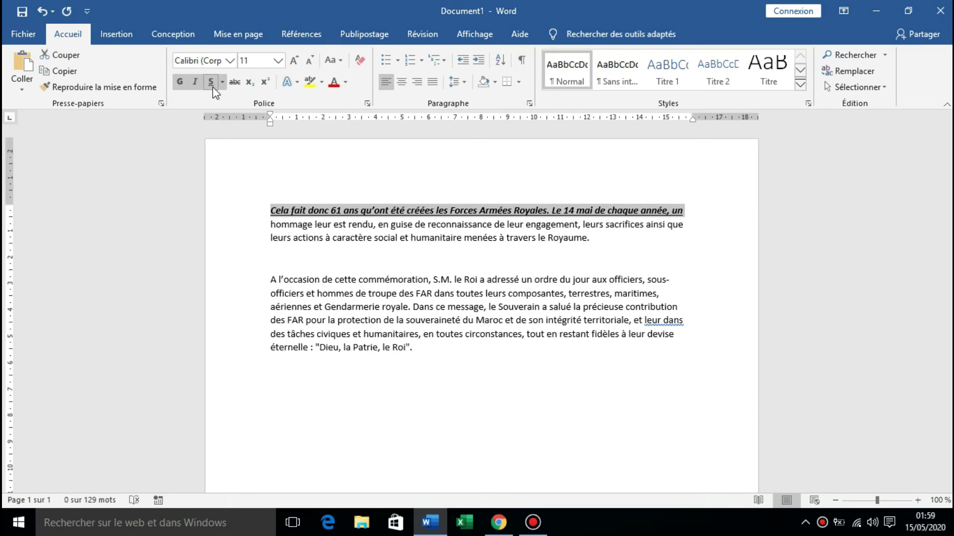
{"action": "left_click", "coordinate": [184, 86]}
{"action": "left_click", "coordinate": [196, 85]}
{"action": "left_click", "coordinate": [199, 85]}
{"action": "left_click", "coordinate": [195, 83]}
{"action": "left_click", "coordinate": [211, 82]}
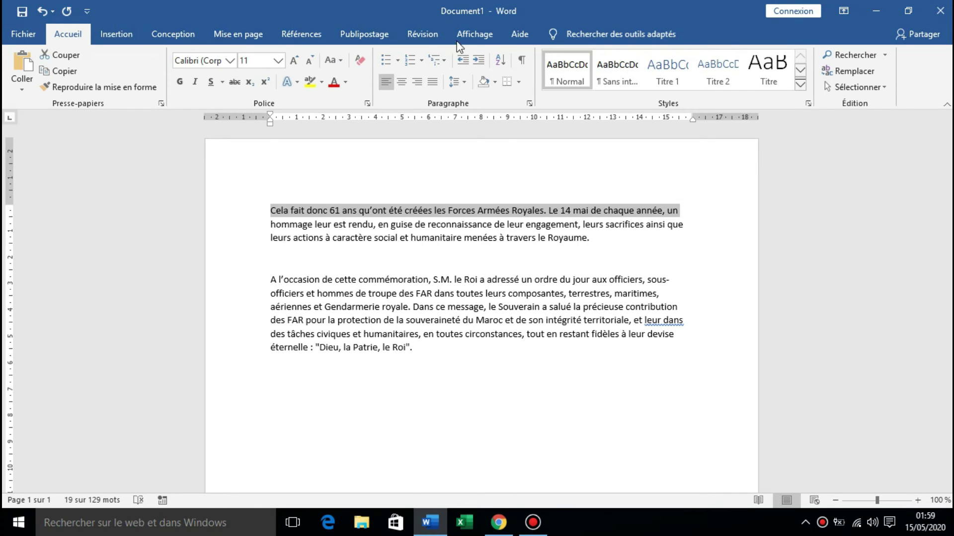
{"action": "left_click", "coordinate": [457, 42]}
{"action": "left_click", "coordinate": [691, 208]}
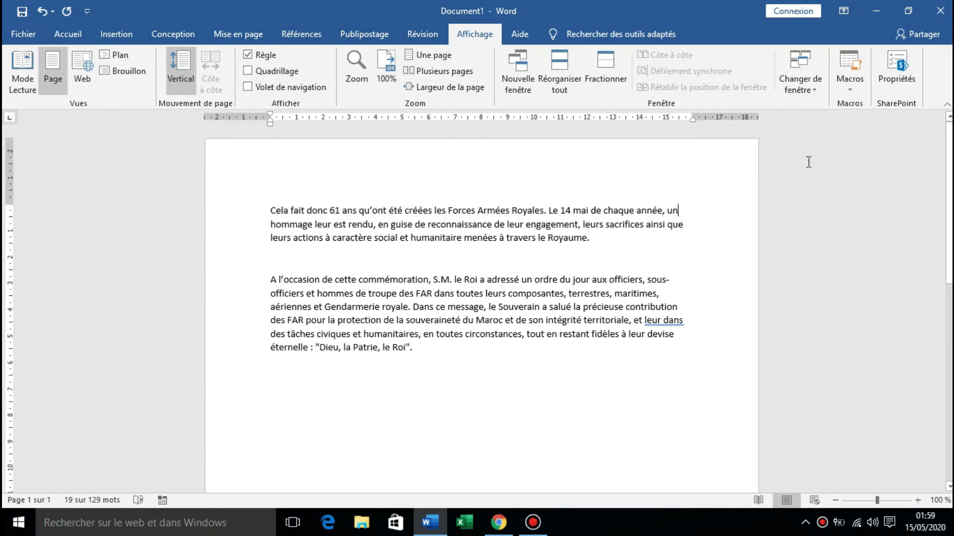
Start recording Macro3 and choose to run it from a Quick Access toolbar button.
{"action": "left_click", "coordinate": [860, 90]}
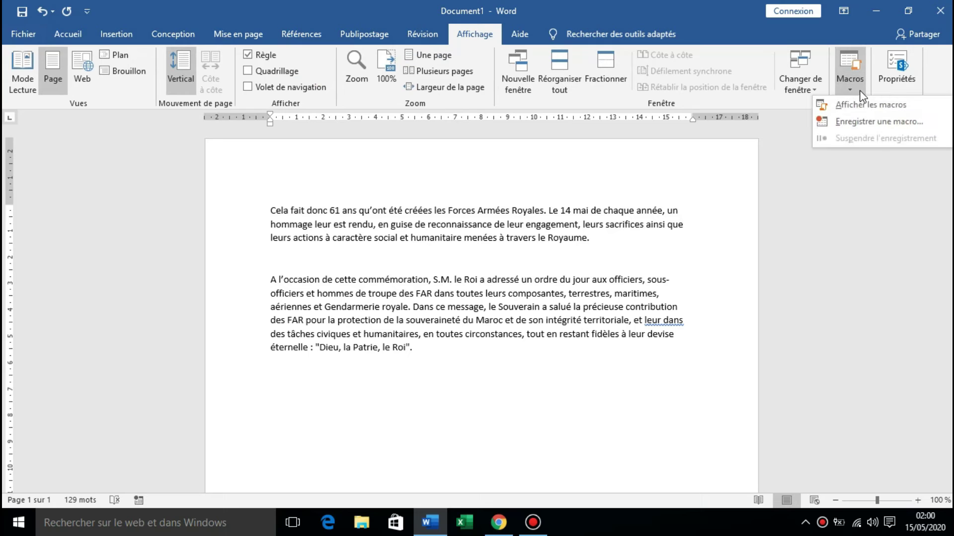
{"action": "left_click", "coordinate": [854, 120]}
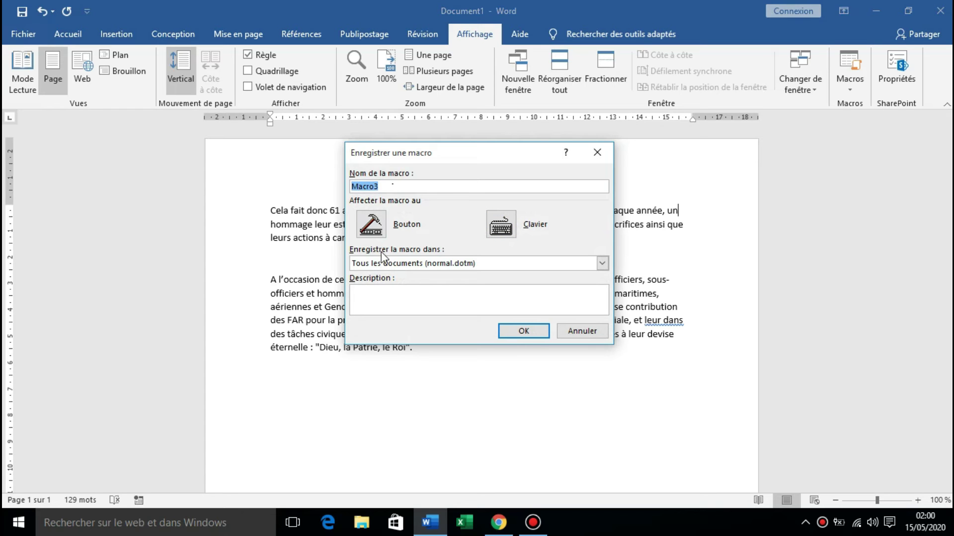
{"action": "left_click", "coordinate": [379, 230]}
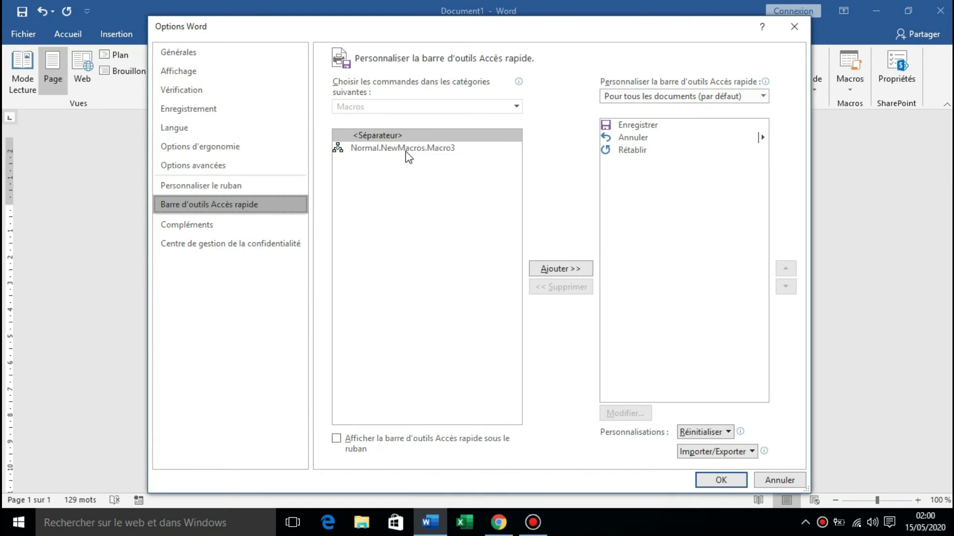
Add Normal.NewMacros.Macro3 to the Quick Access toolbar with a smiley face icon and close Options.
{"action": "left_click", "coordinate": [407, 152]}
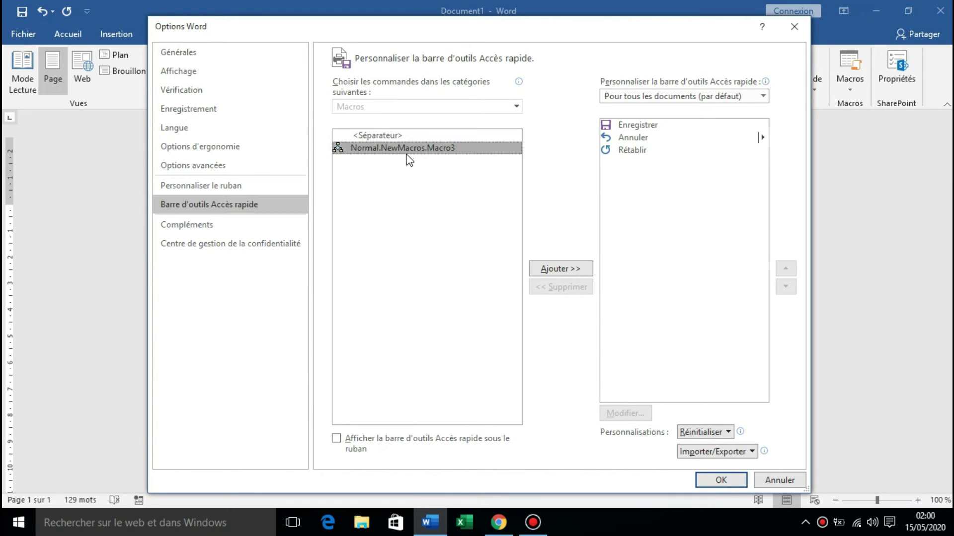
{"action": "left_click", "coordinate": [560, 268]}
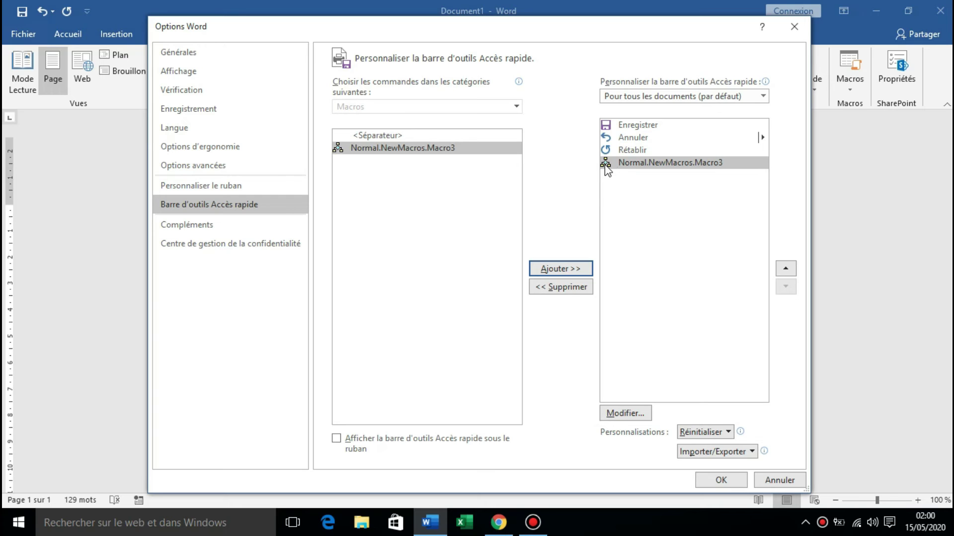
{"action": "left_click", "coordinate": [625, 413]}
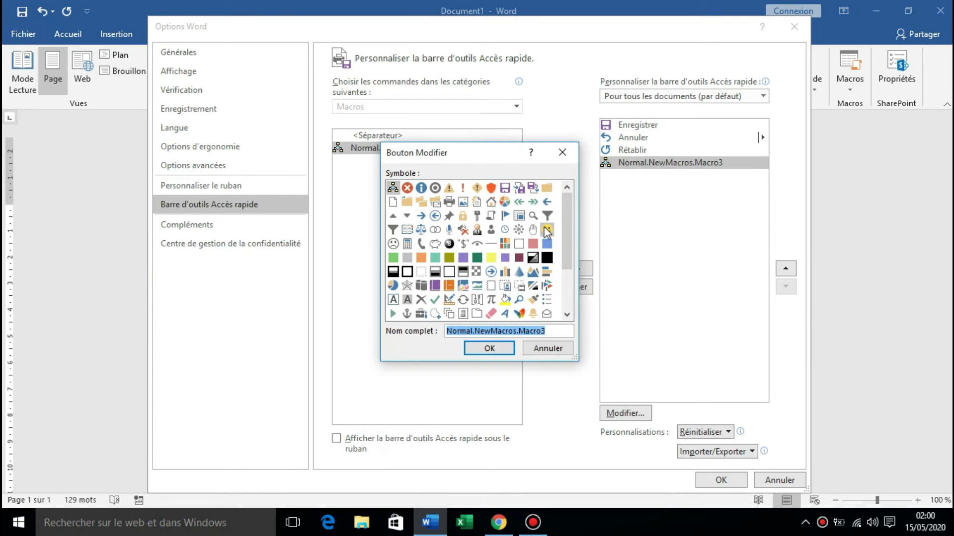
{"action": "left_click", "coordinate": [547, 230]}
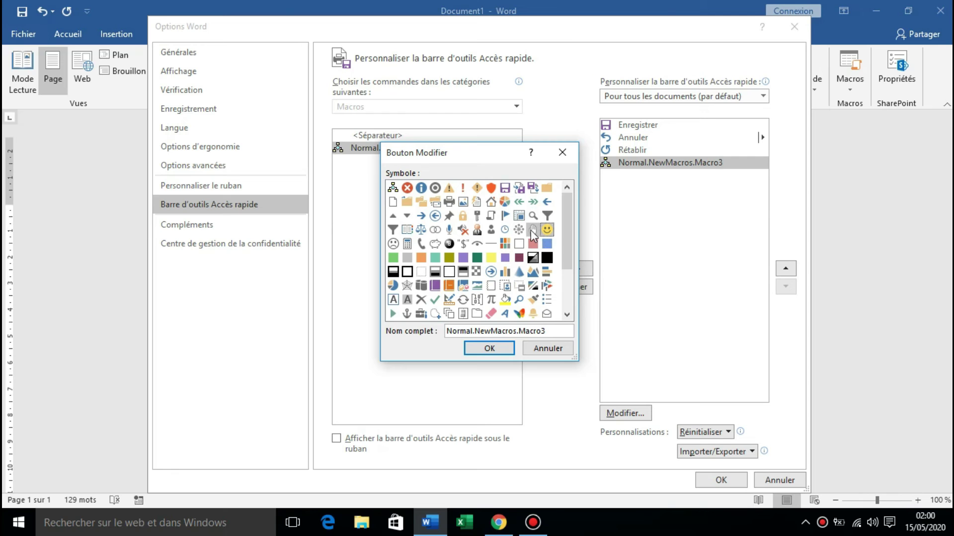
{"action": "left_click", "coordinate": [507, 348]}
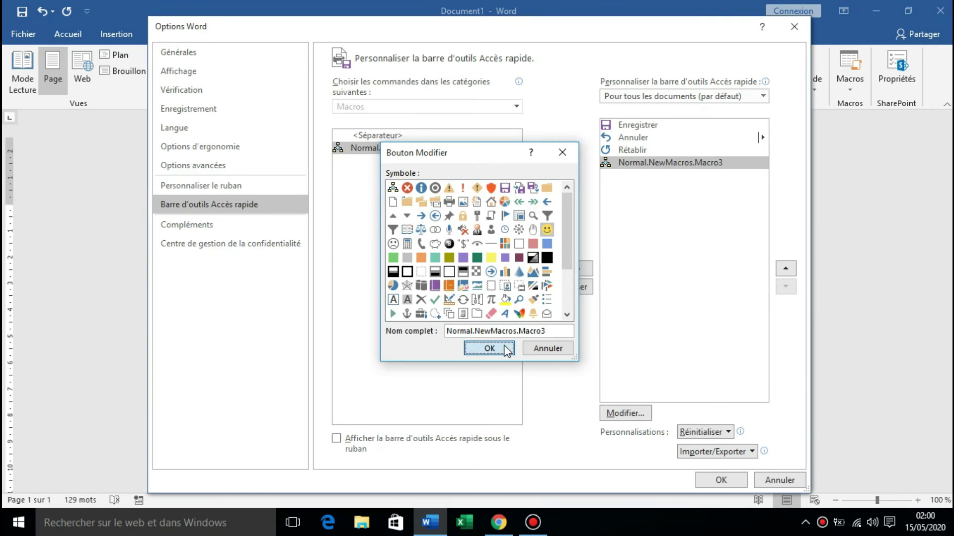
{"action": "left_click", "coordinate": [717, 481]}
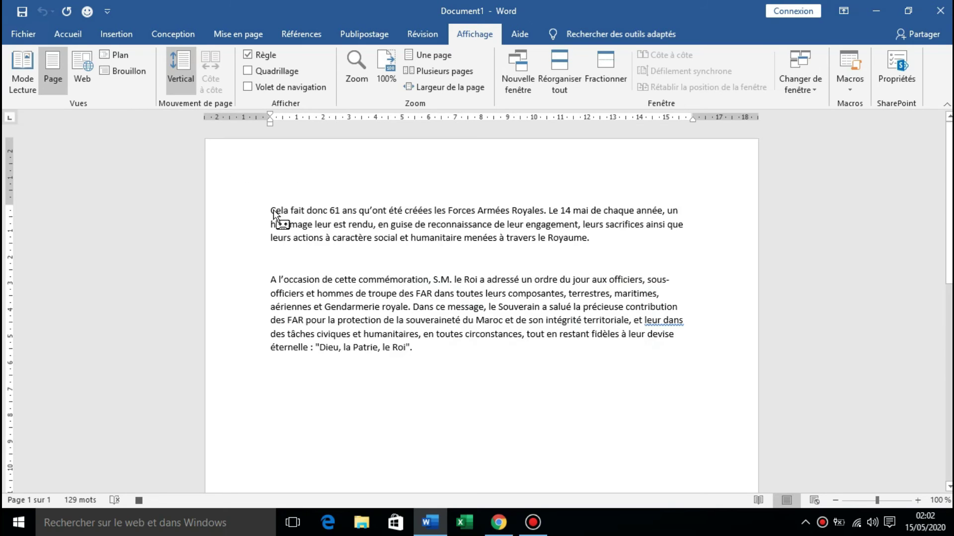
Select the first line of the first paragraph and make it bold, italic and underlined.
{"action": "key", "text": "Home"}
{"action": "key", "text": "ctrl+shift+Right"}
{"action": "key", "text": "ctrl+shift+Right"}
{"action": "key", "text": "ctrl+shift+Right"}
{"action": "key", "text": "ctrl+shift+Right"}
{"action": "left_click_drag", "start_coordinate": [349, 208], "coordinate": [678, 200]}
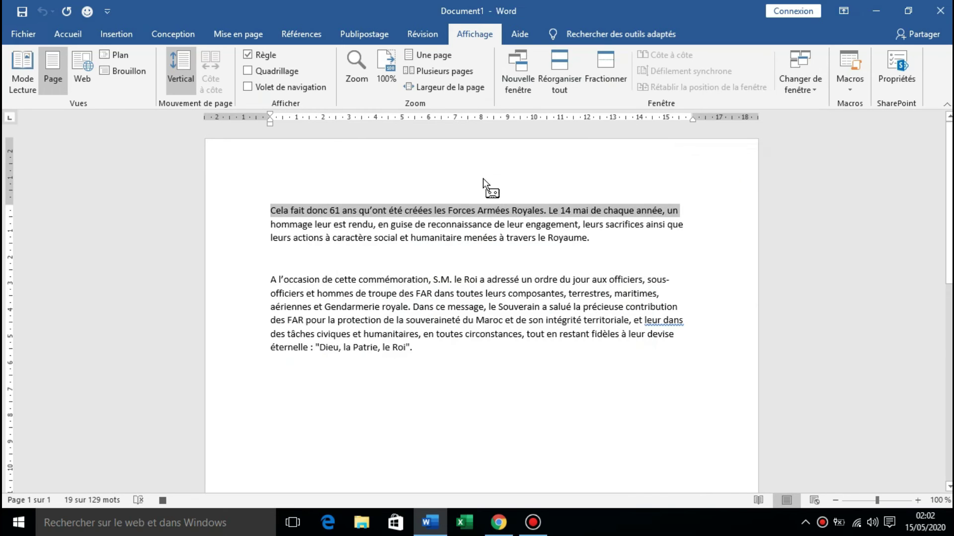
{"action": "left_click", "coordinate": [69, 33]}
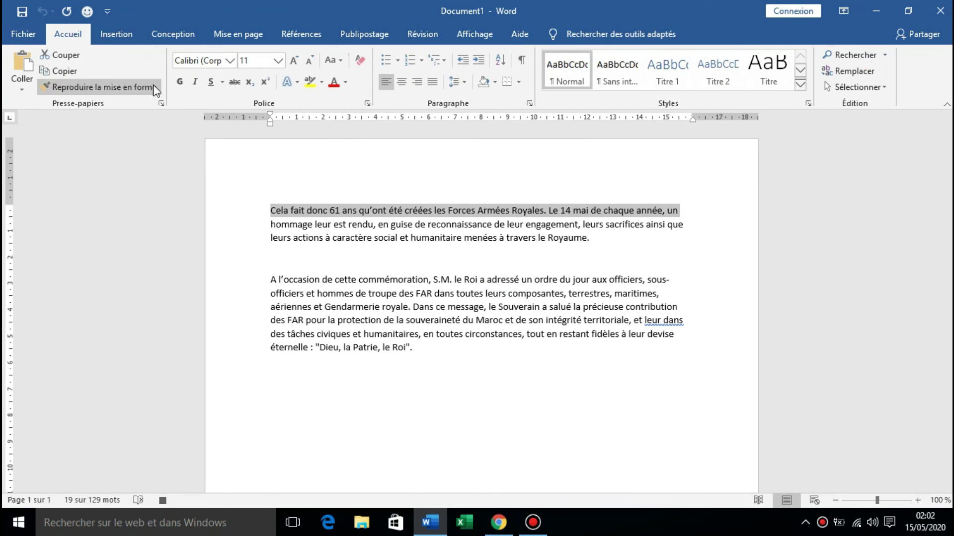
{"action": "left_click", "coordinate": [180, 81]}
{"action": "left_click", "coordinate": [195, 82]}
{"action": "left_click", "coordinate": [211, 82]}
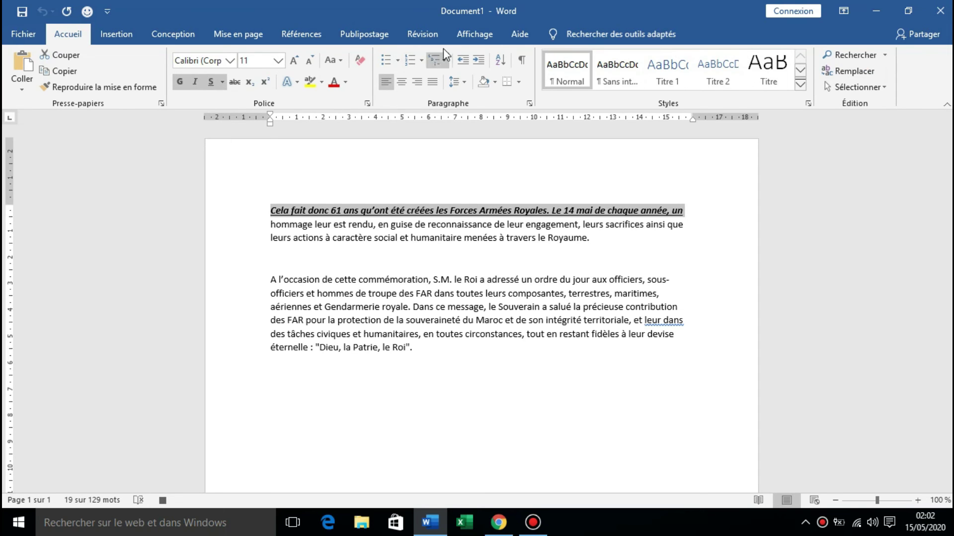
Stop the Macro3 recording and deselect the formatted line.
{"action": "left_click", "coordinate": [475, 34]}
{"action": "left_click", "coordinate": [854, 80]}
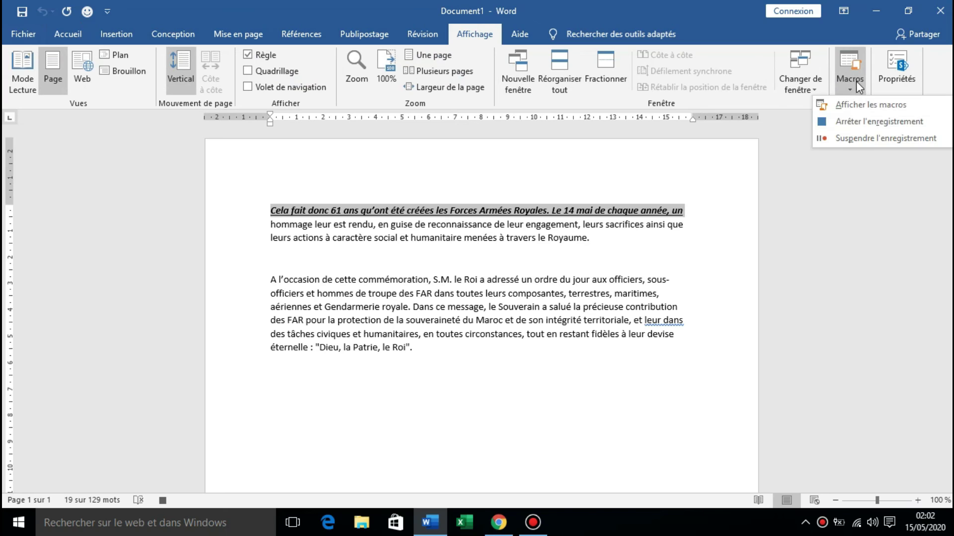
{"action": "left_click", "coordinate": [861, 124]}
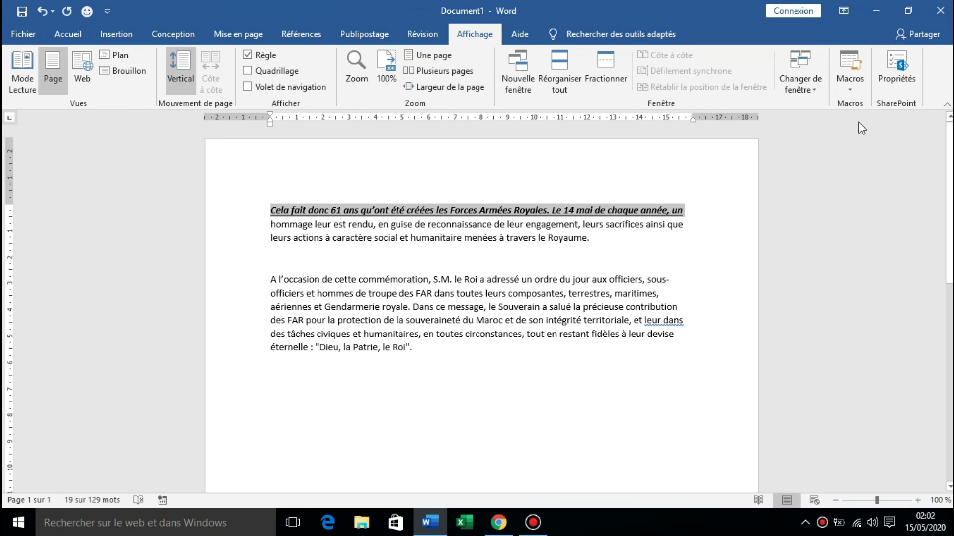
{"action": "left_click", "coordinate": [680, 213]}
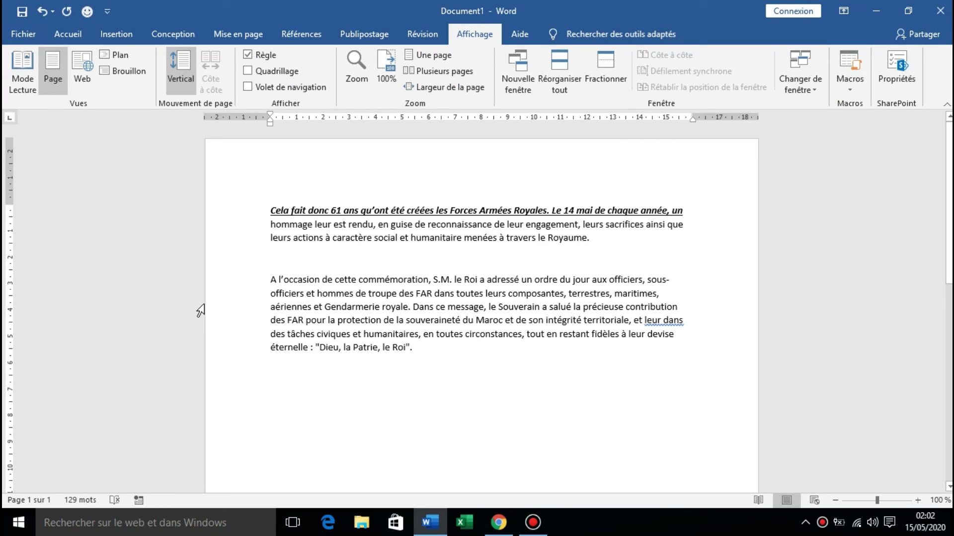
Apply the smiley Quick Access macro to the second paragraph's first two lines, making them bold-italic-underlined.
{"action": "left_click_drag", "start_coordinate": [268, 276], "coordinate": [665, 295]}
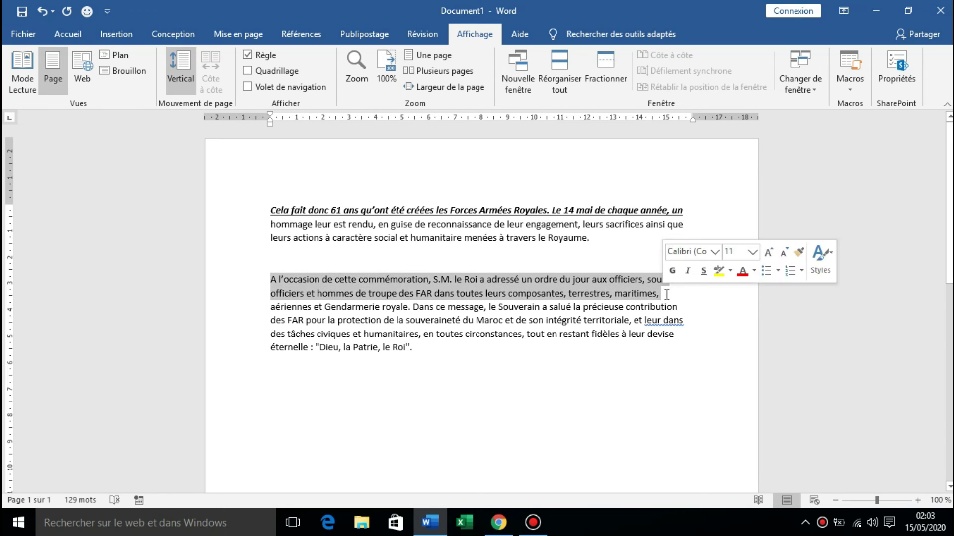
{"action": "left_click", "coordinate": [88, 13]}
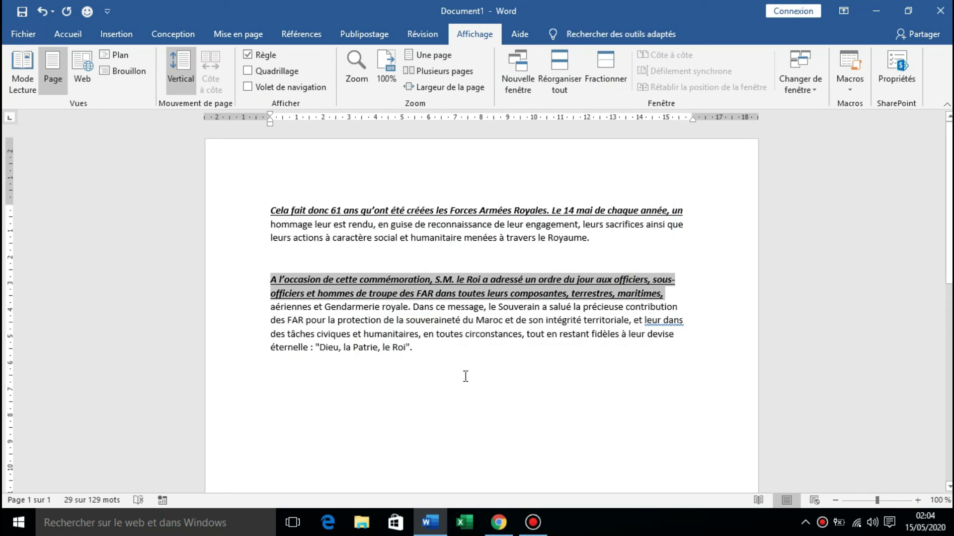
{"action": "left_click", "coordinate": [432, 361]}
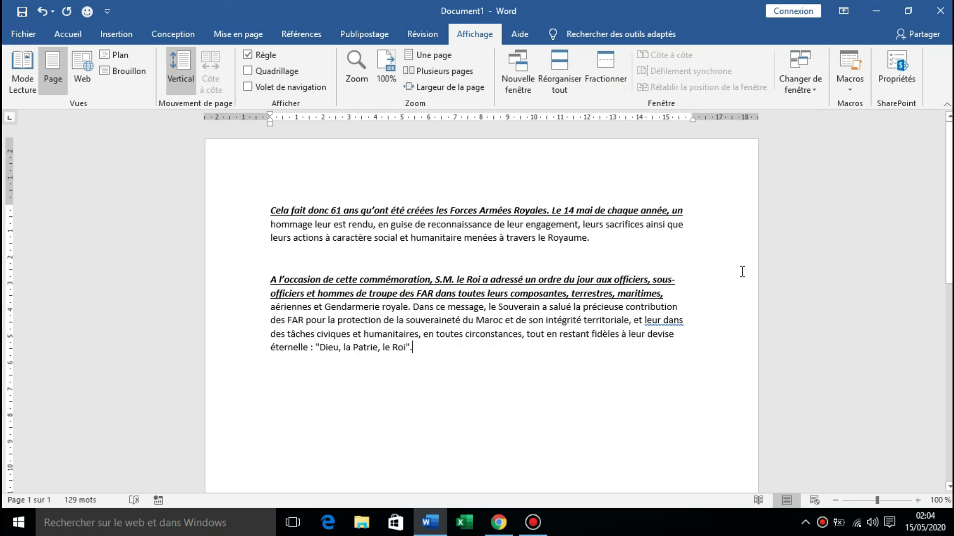
{"action": "left_click", "coordinate": [885, 82]}
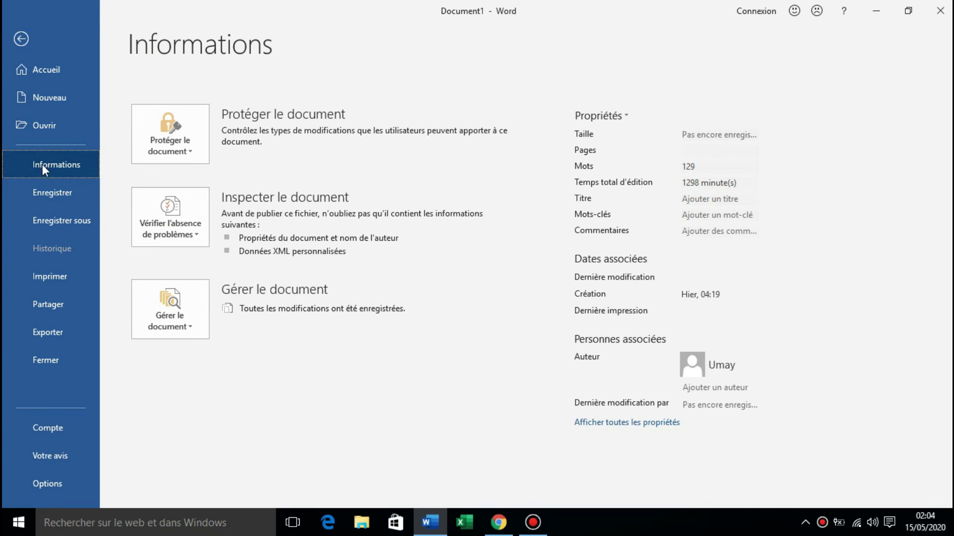
{"action": "left_click", "coordinate": [181, 145]}
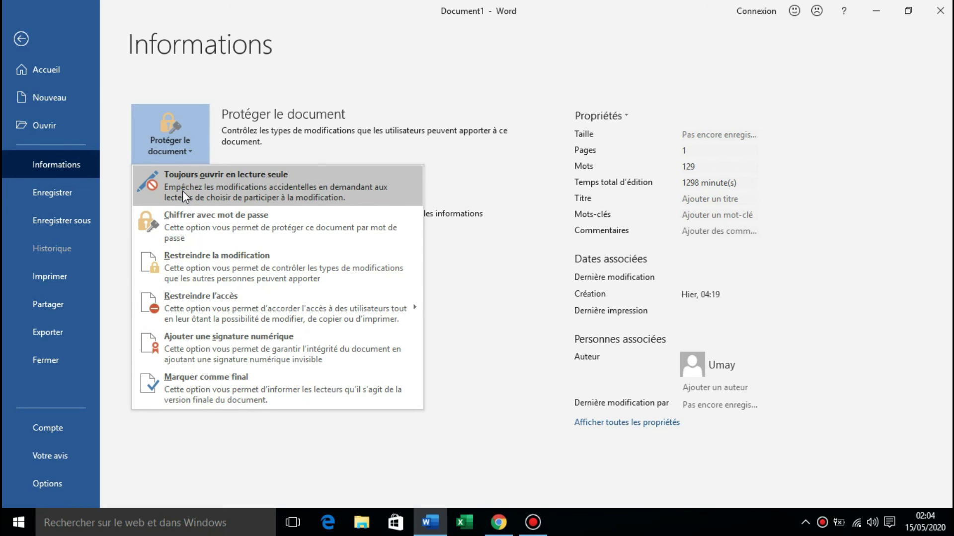
{"action": "left_click", "coordinate": [183, 191]}
{"action": "left_click", "coordinate": [181, 149]}
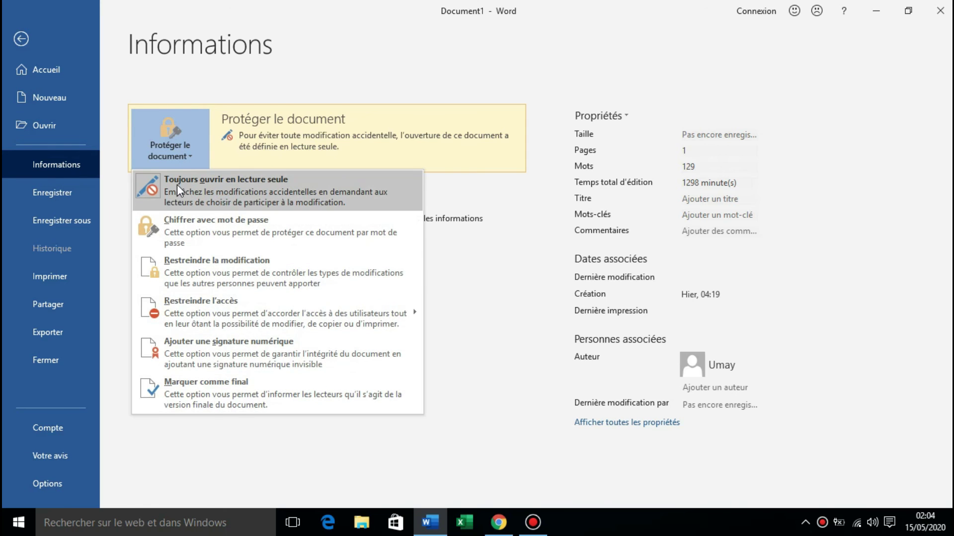
{"action": "left_click", "coordinate": [177, 184]}
{"action": "left_click", "coordinate": [178, 150]}
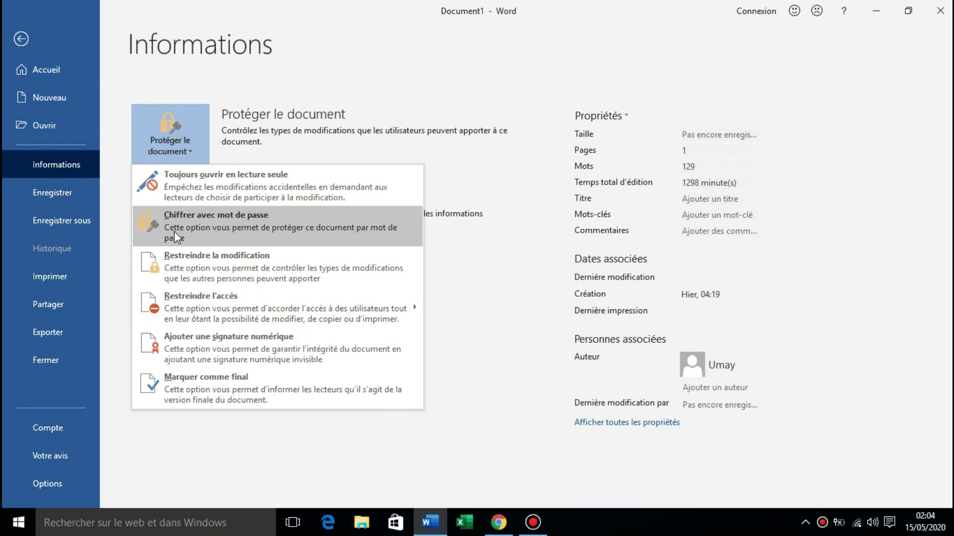
{"action": "left_click", "coordinate": [174, 230]}
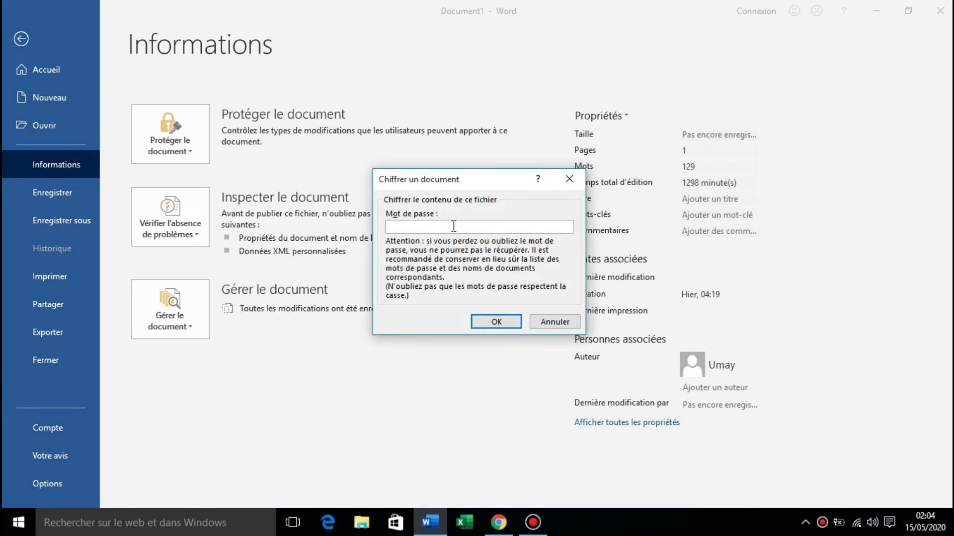
{"action": "left_click", "coordinate": [553, 322]}
{"action": "left_click", "coordinate": [162, 149]}
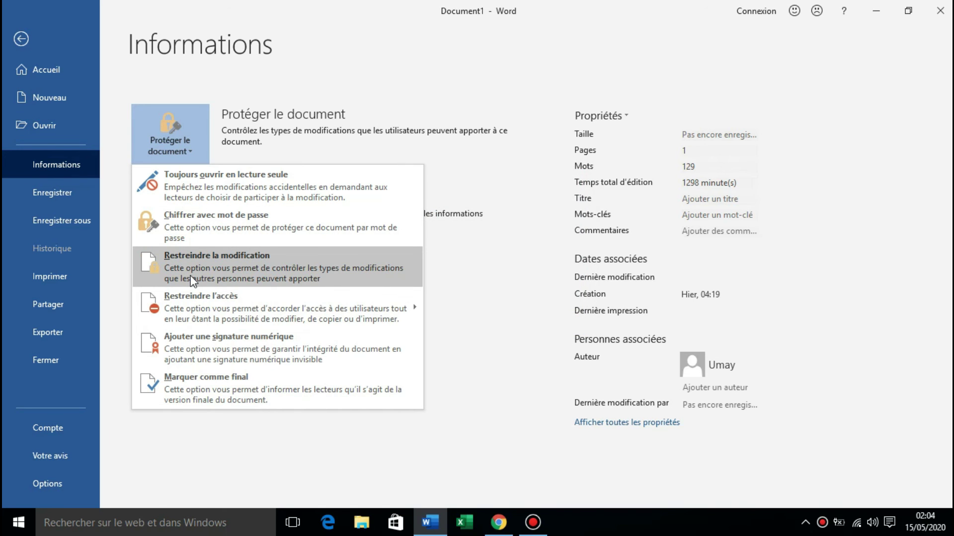
{"action": "left_click", "coordinate": [193, 281]}
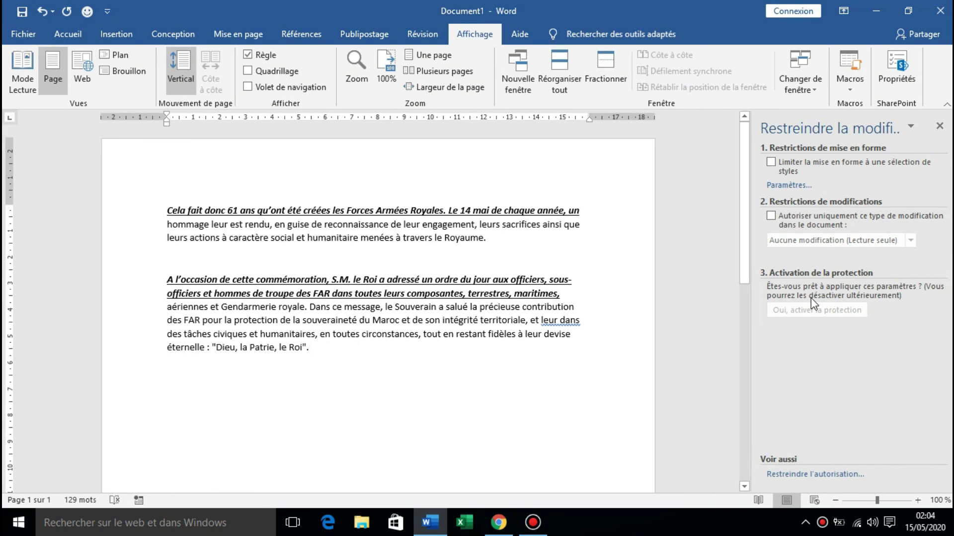
{"action": "left_click", "coordinate": [939, 131]}
{"action": "left_click", "coordinate": [890, 62]}
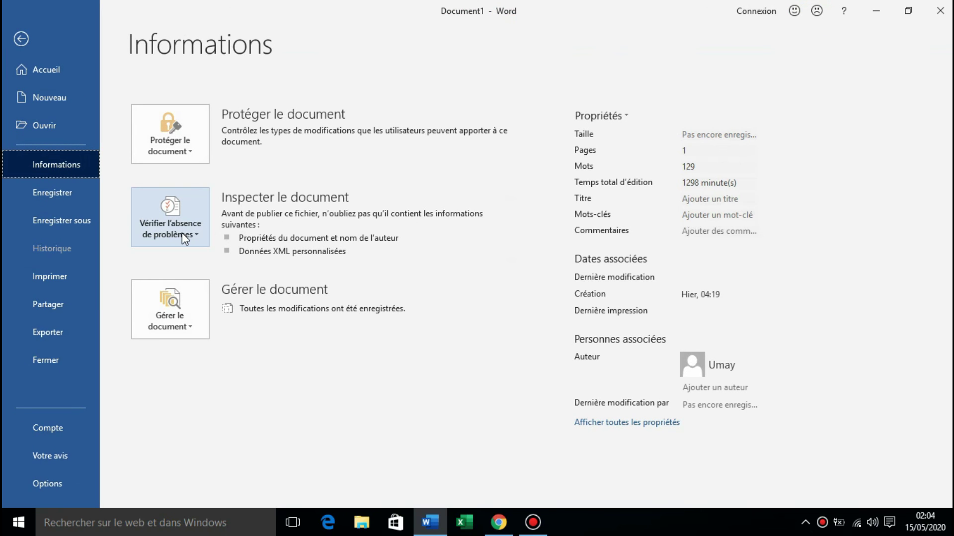
{"action": "left_click", "coordinate": [191, 325]}
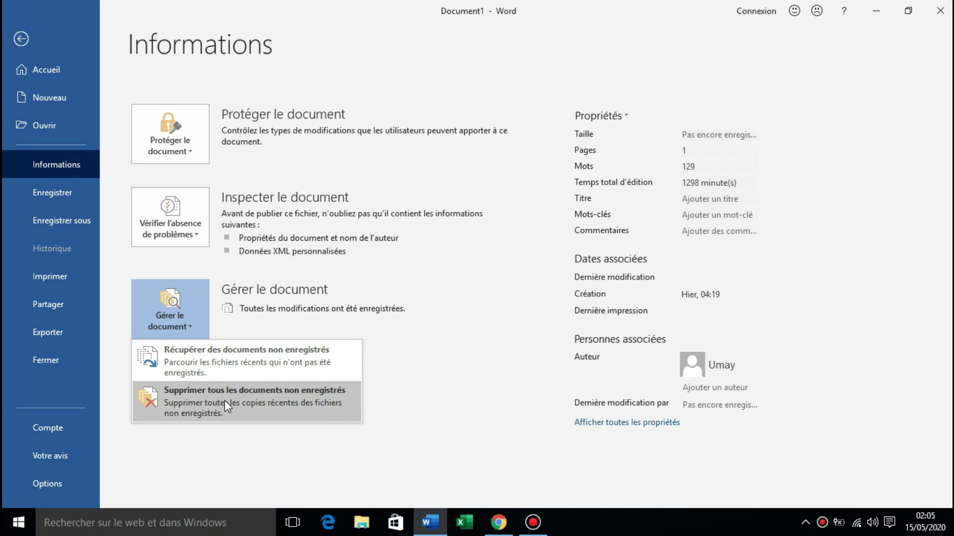
{"action": "left_click", "coordinate": [308, 291]}
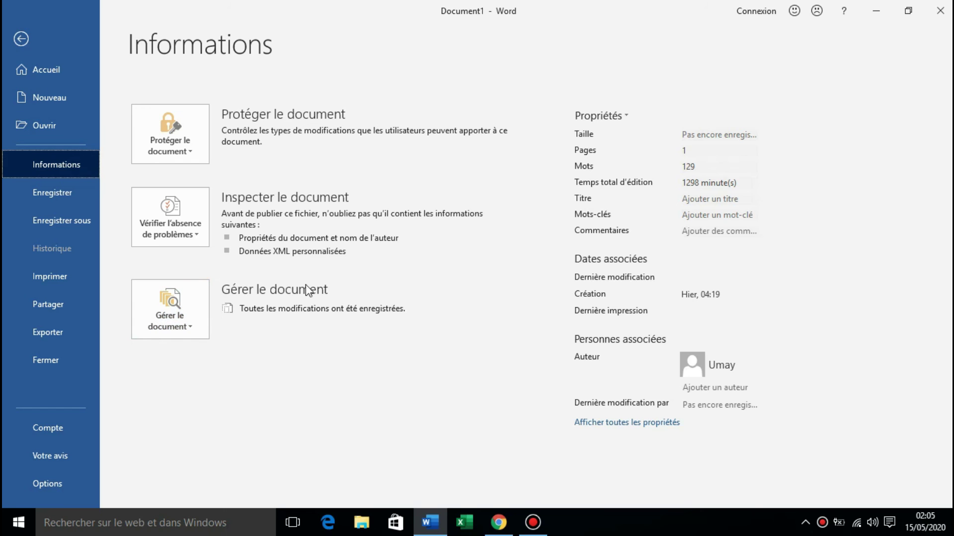
{"action": "left_click", "coordinate": [21, 38]}
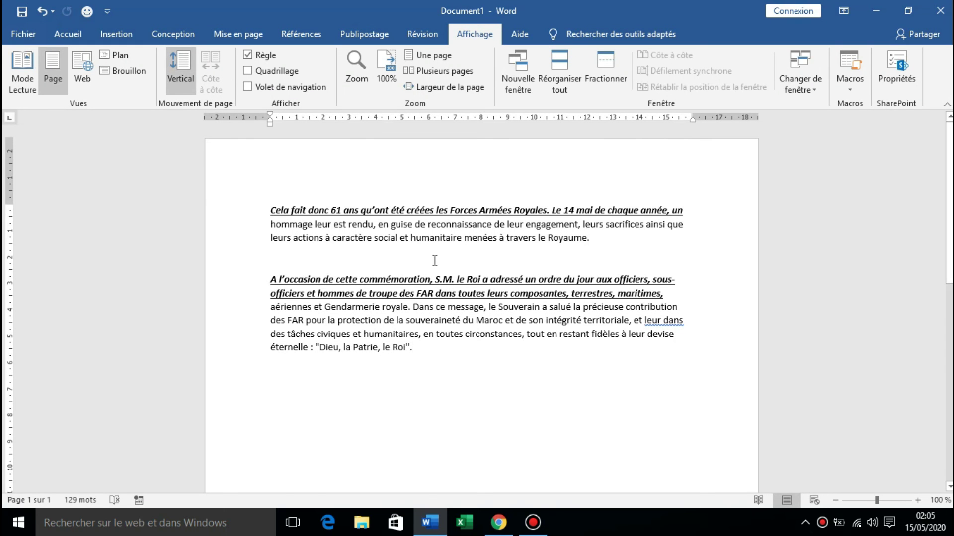